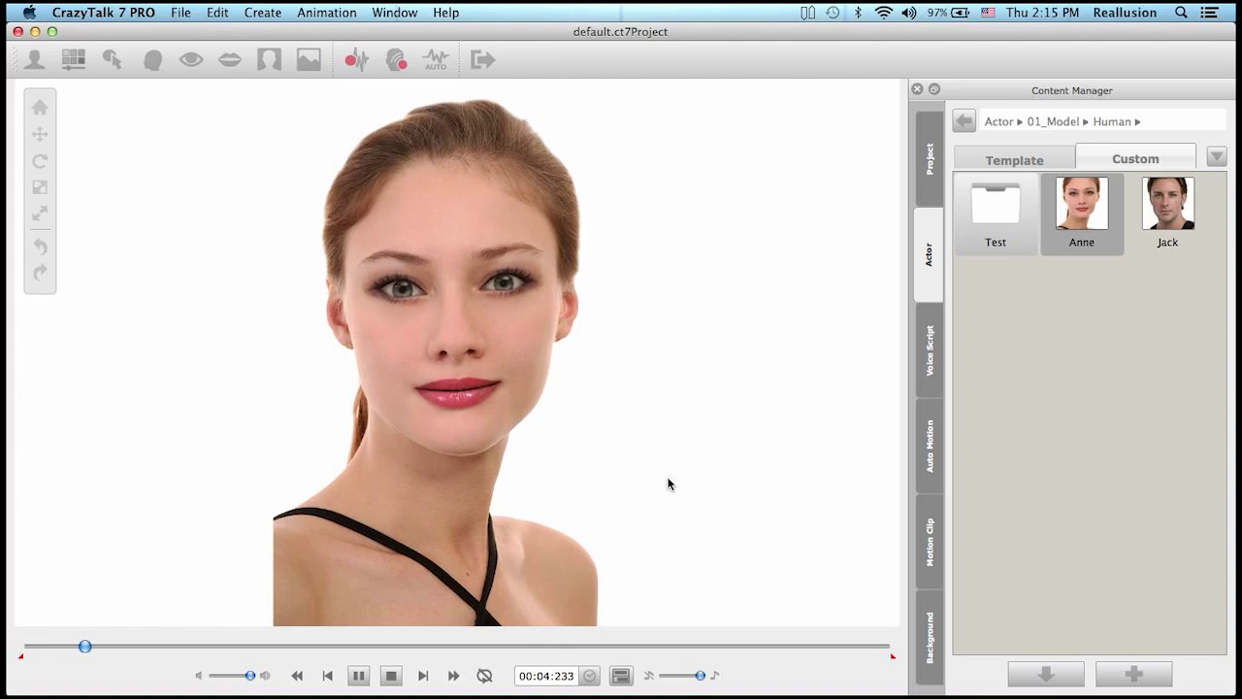
Stop Anne's preview animation and rewind it to 00:00:000
left_click(391, 675)
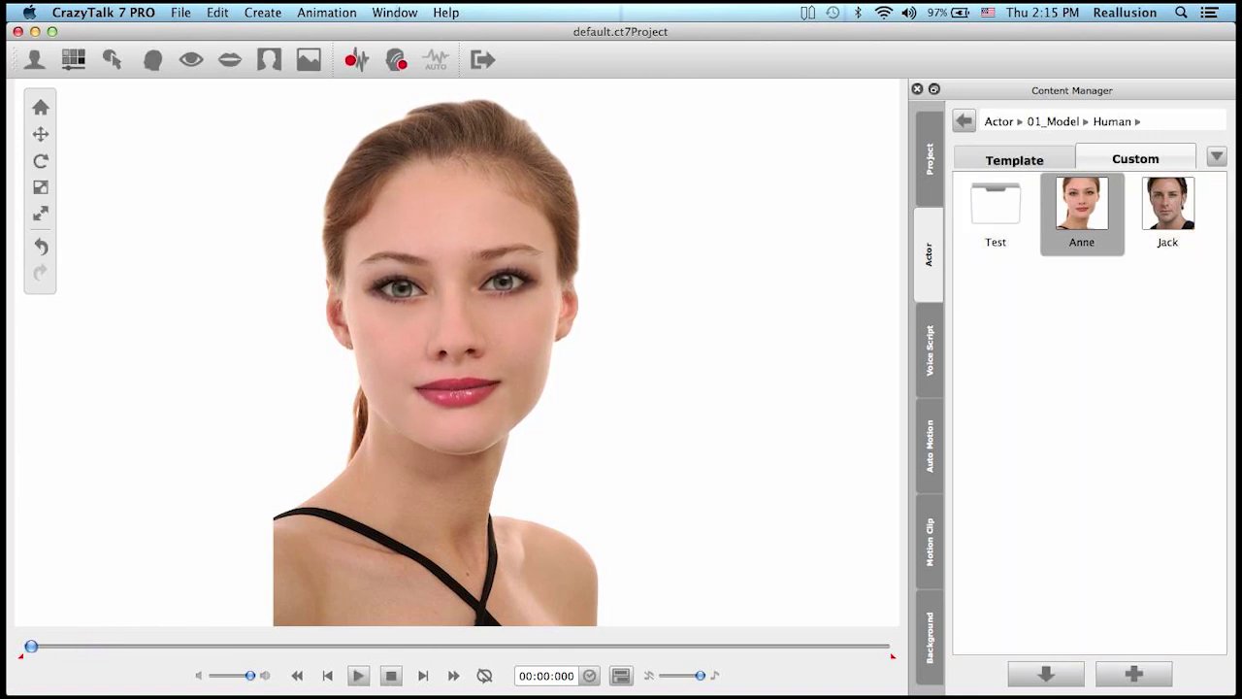
Load the custom Jack actor, then play a short preview and stop it at 00:00:000
double_click(1167, 209)
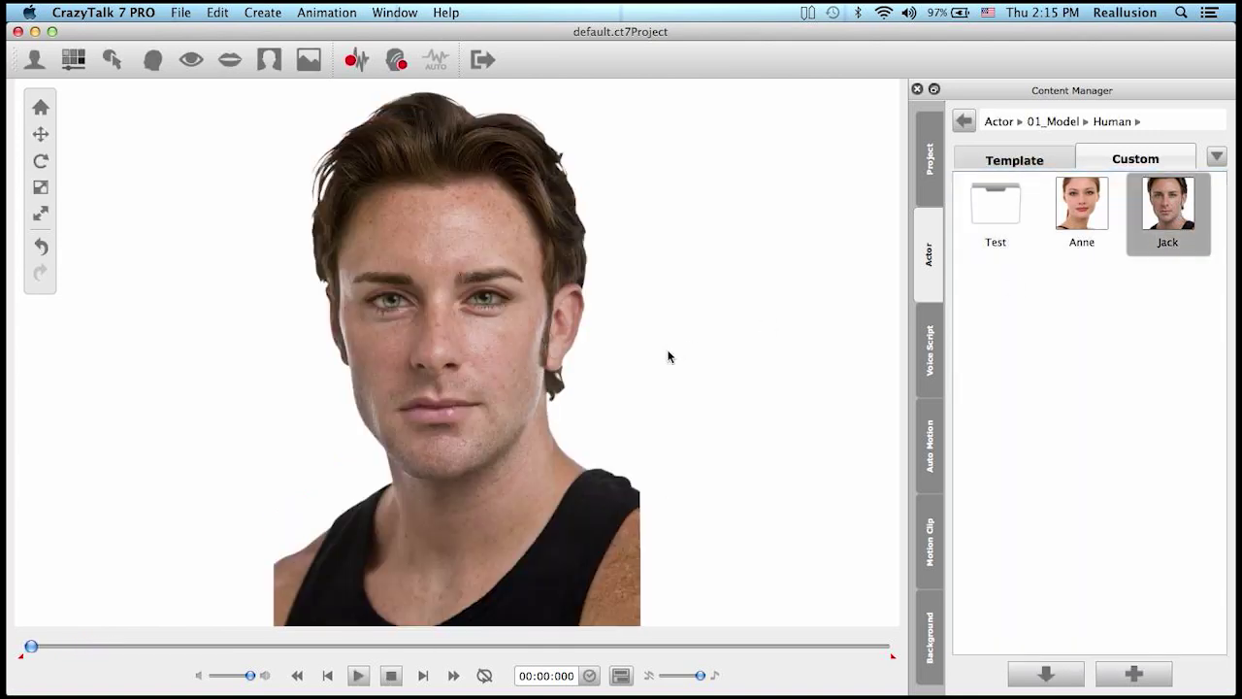
left_click(358, 676)
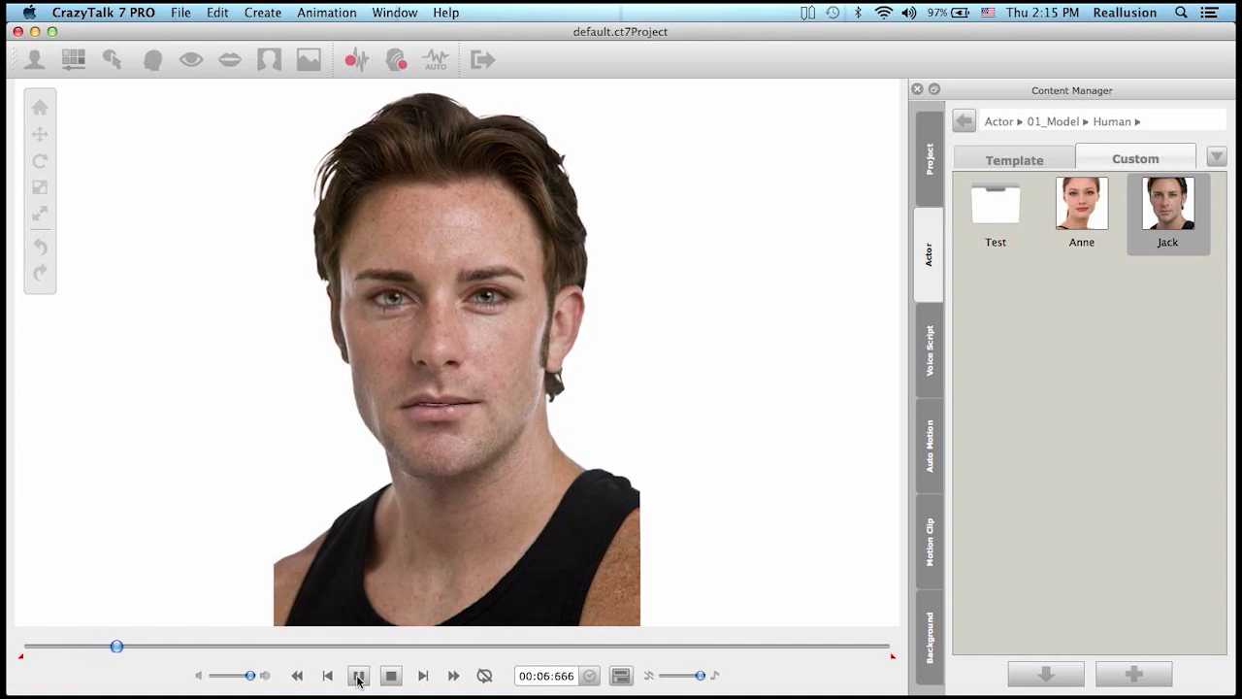
left_click(391, 675)
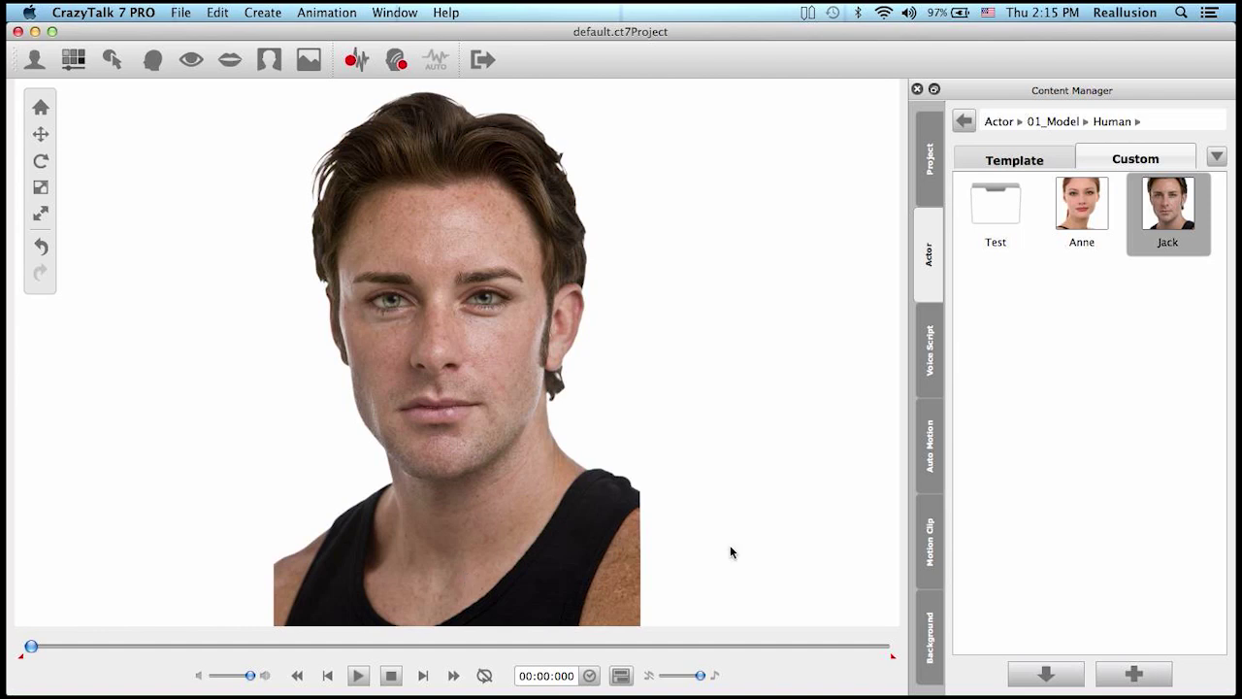
Open the Template library's 02_Eye > Human eye templates
left_click(1076, 398)
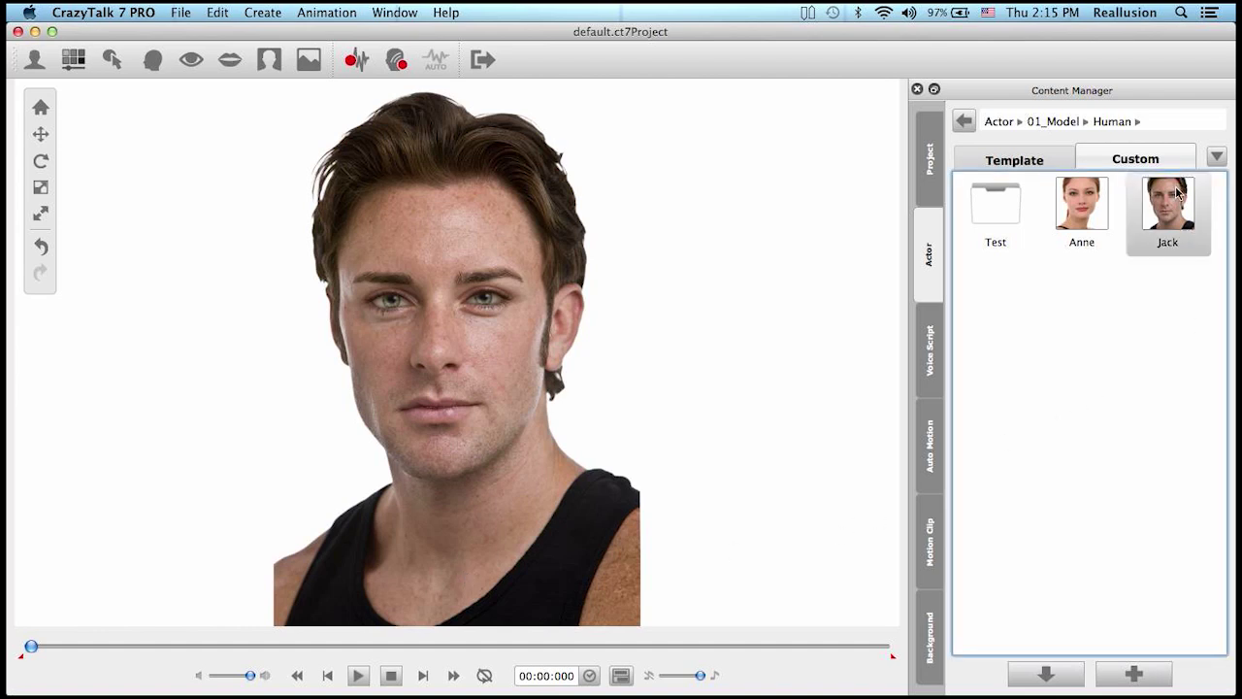
left_click(1102, 343)
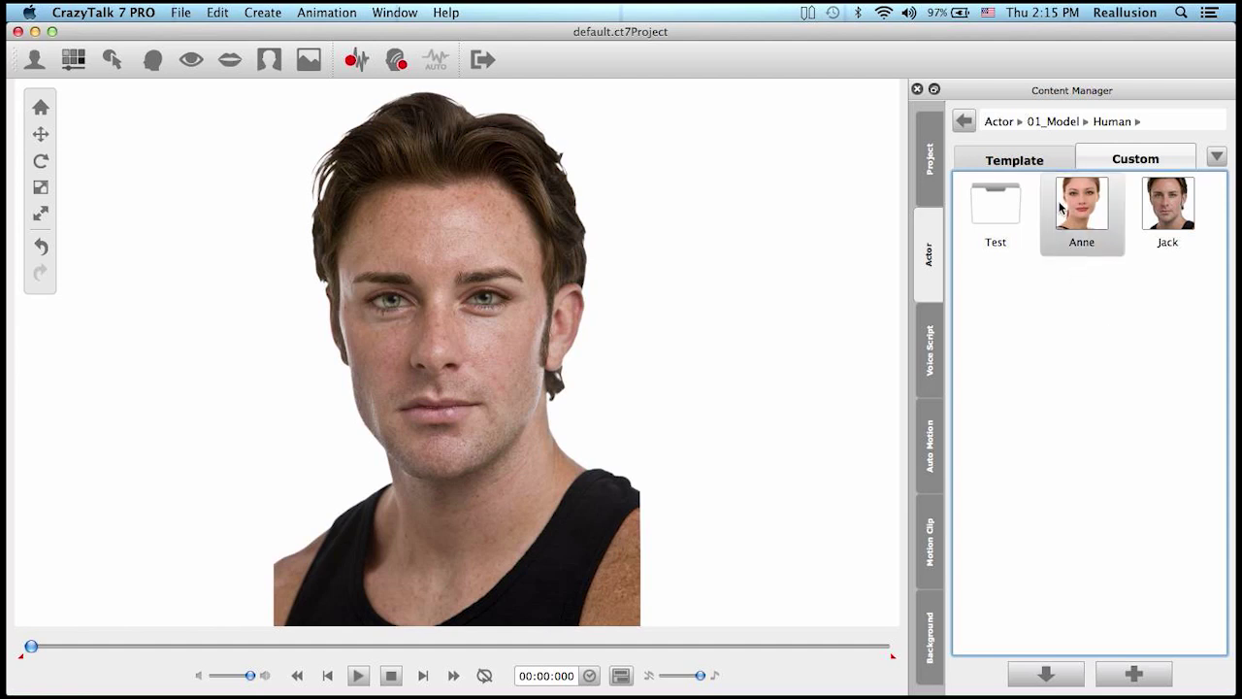
left_click(1004, 221)
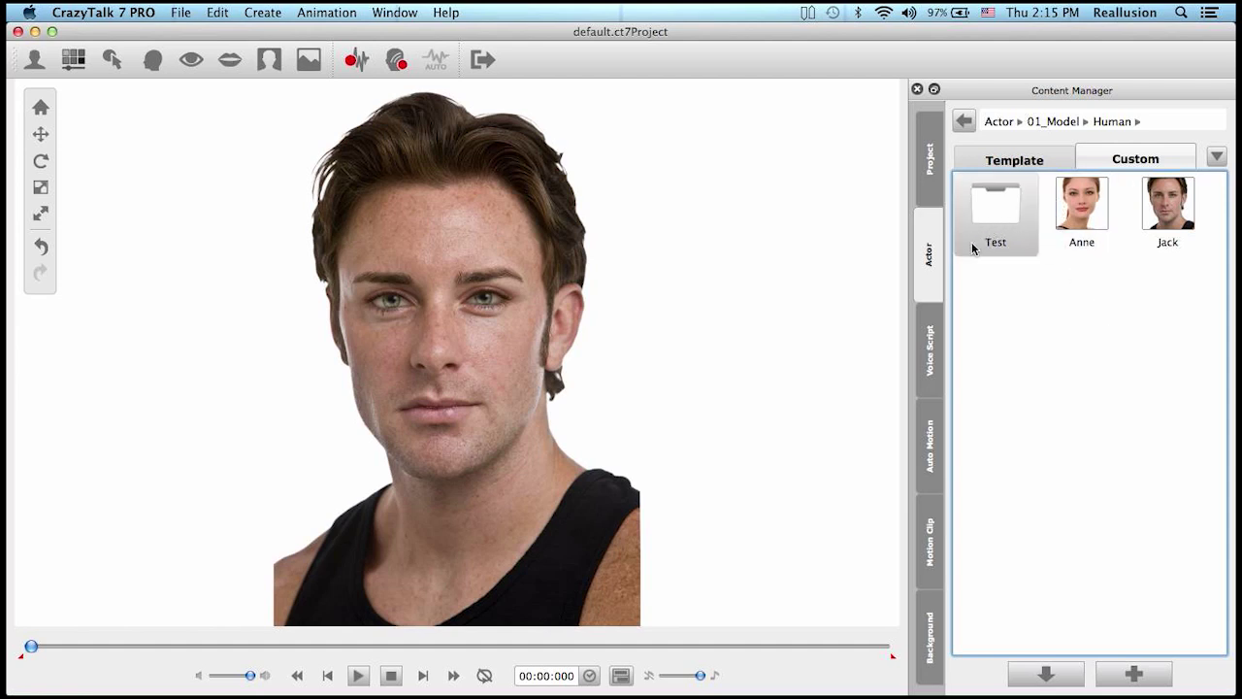
left_click(1009, 161)
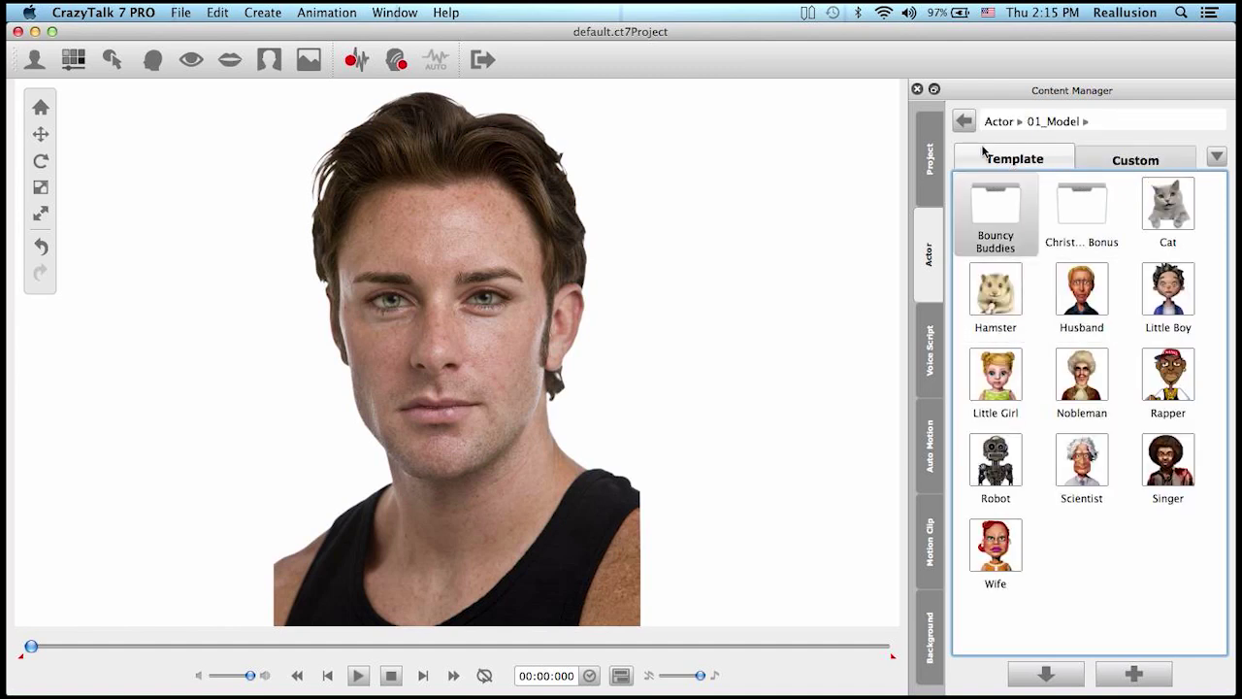
left_click(964, 121)
double_click(1082, 211)
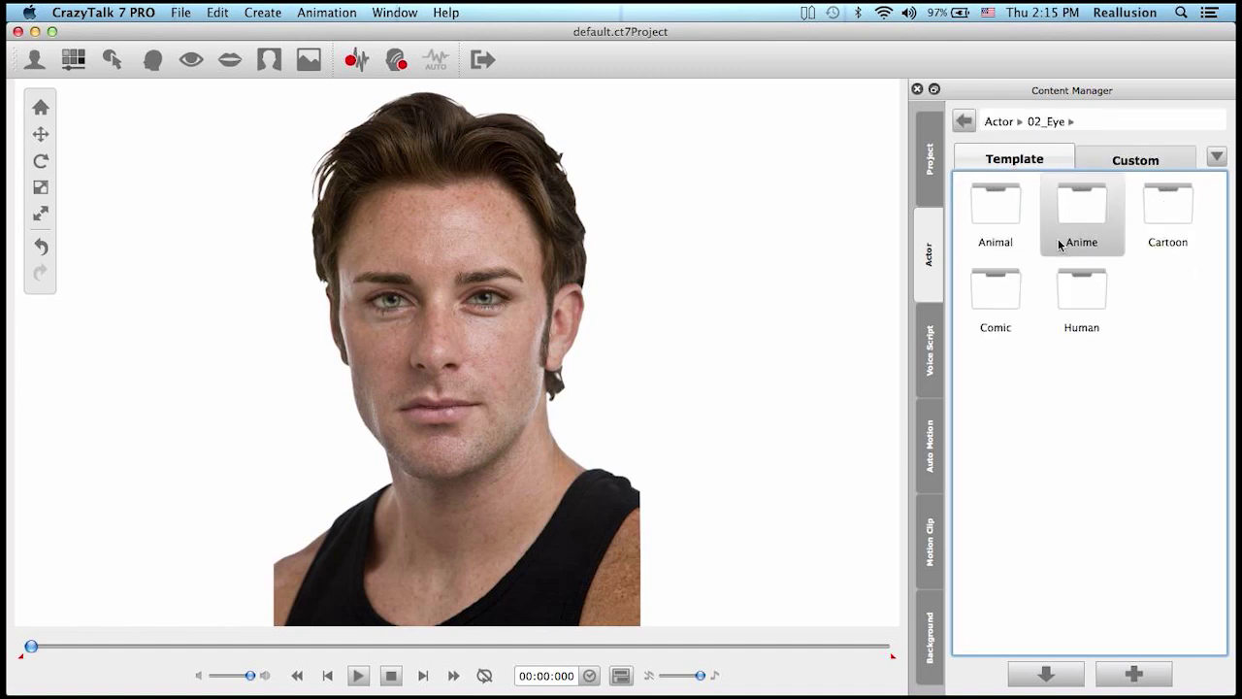
double_click(1091, 294)
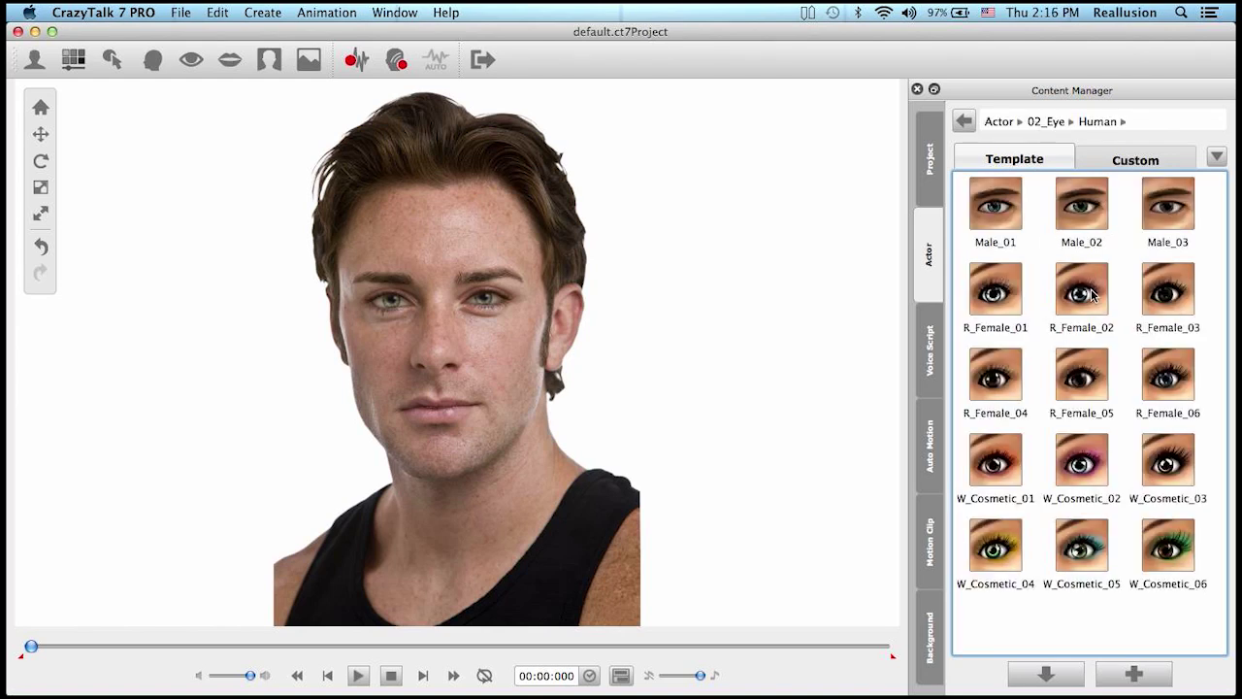
Try Male_01, then Male_03 eyes on Jack, then reload Anne from the Custom library
double_click(996, 211)
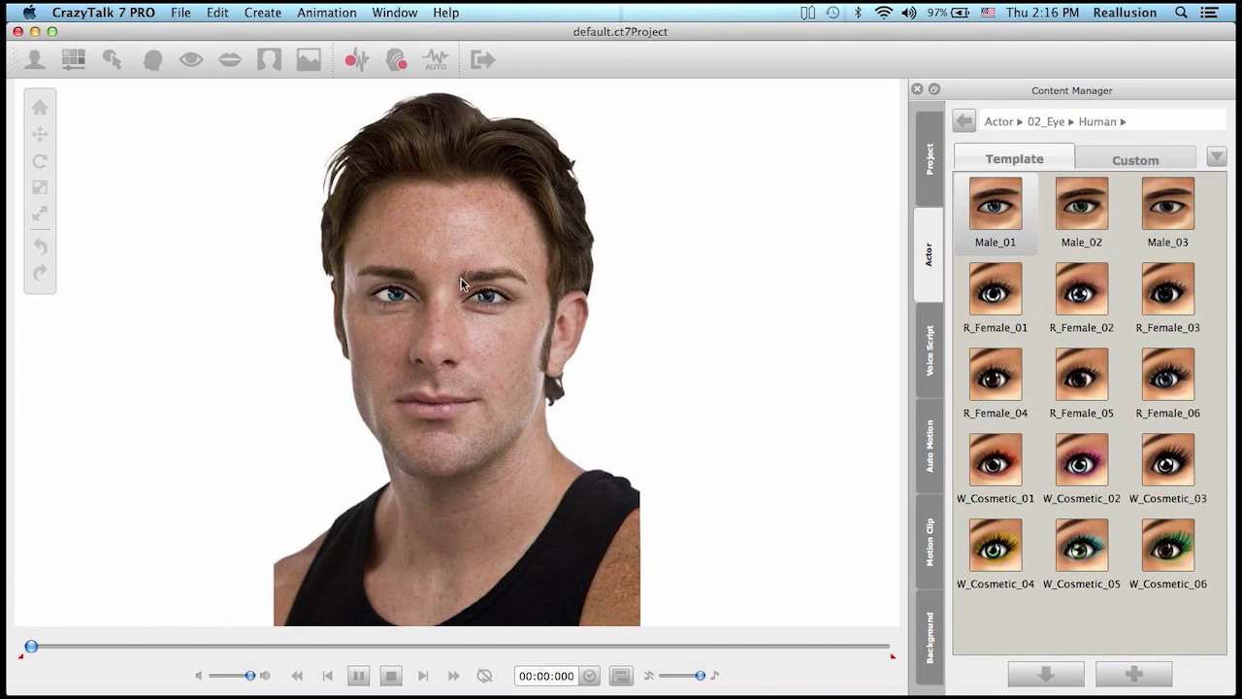
double_click(1171, 205)
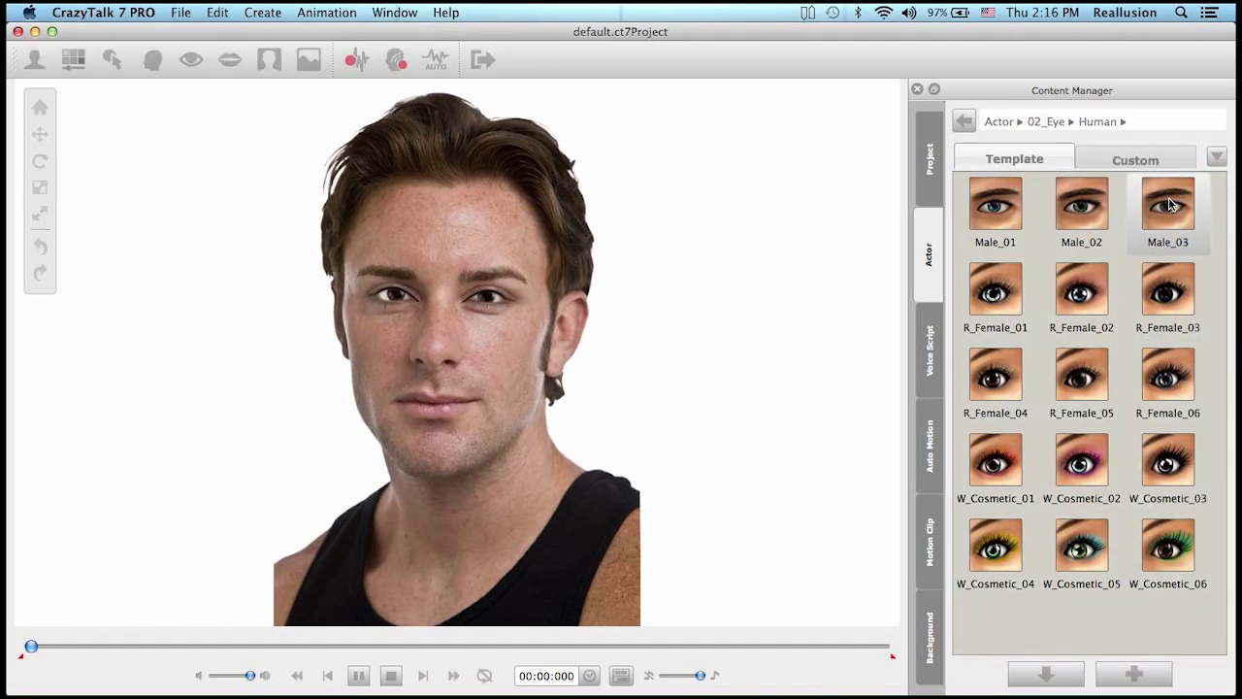
left_click(1096, 160)
double_click(1087, 212)
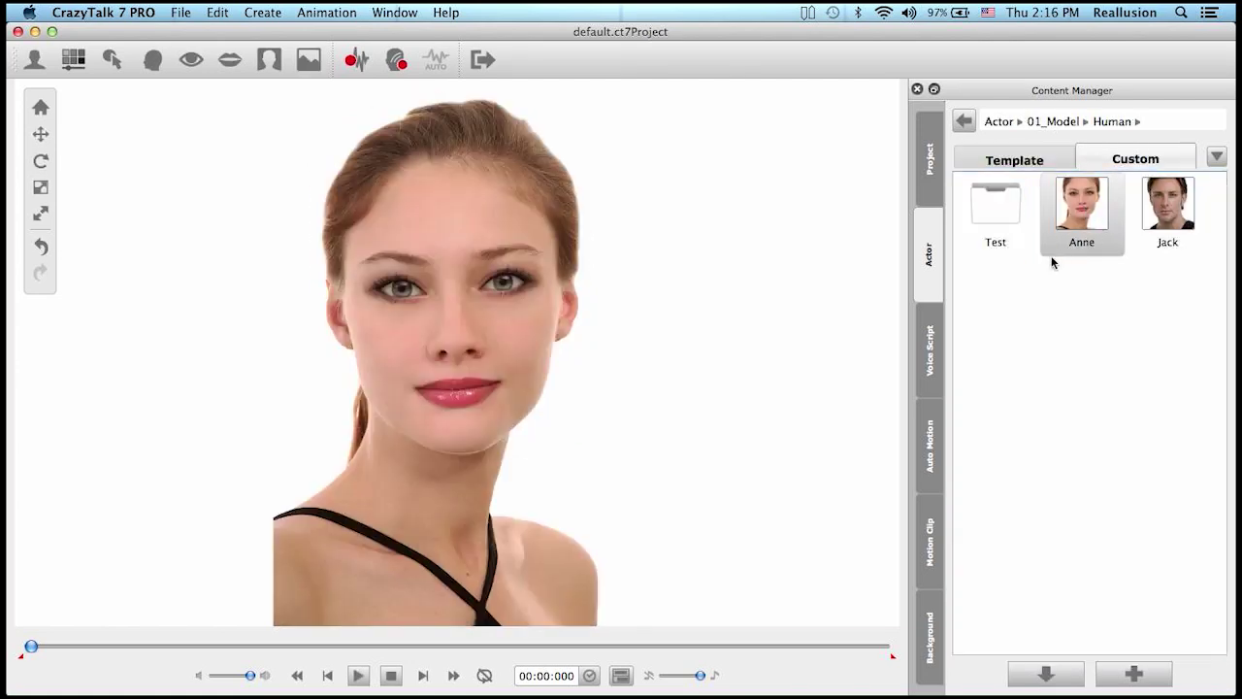
Try the R_Female_04 template eyes on Anne, then apply W_Cosmetic_02 instead
left_click(1015, 161)
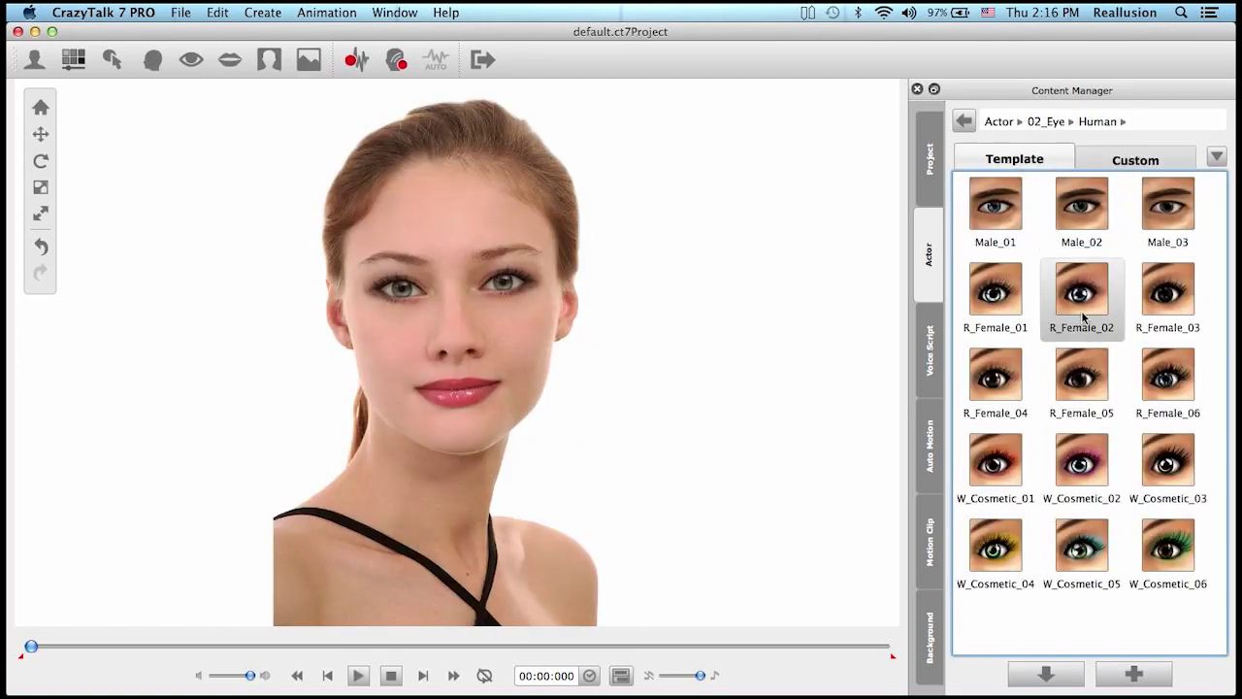
double_click(1007, 381)
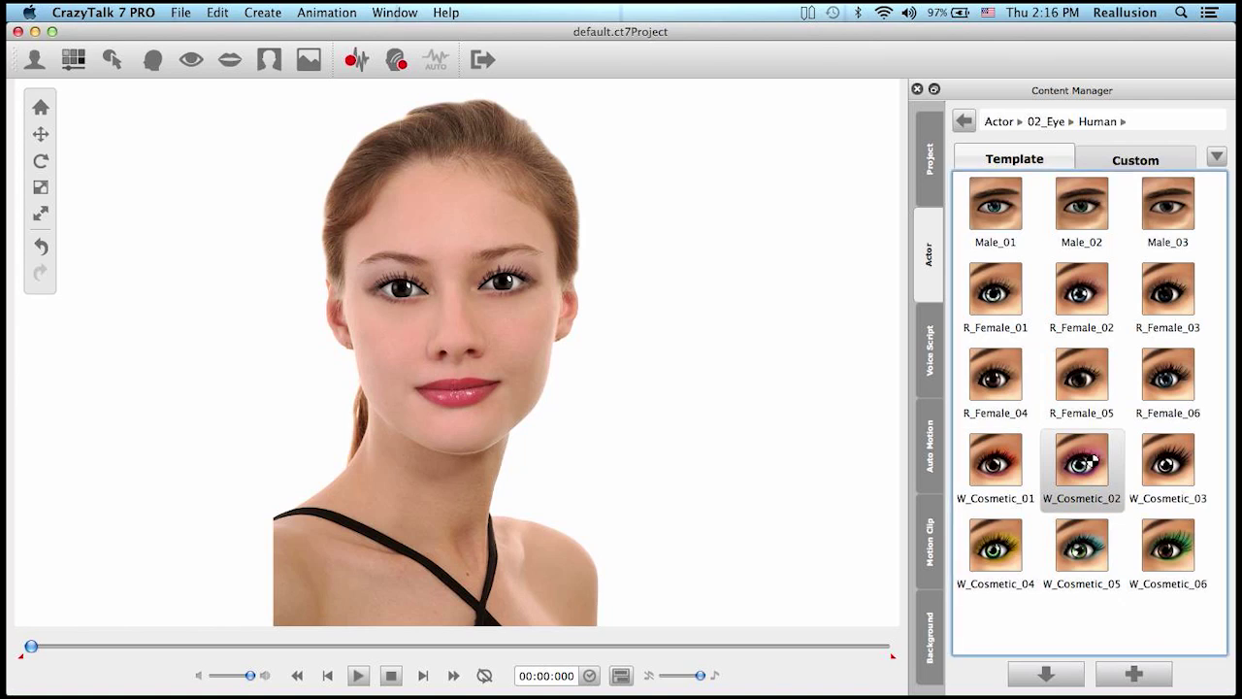
double_click(1093, 462)
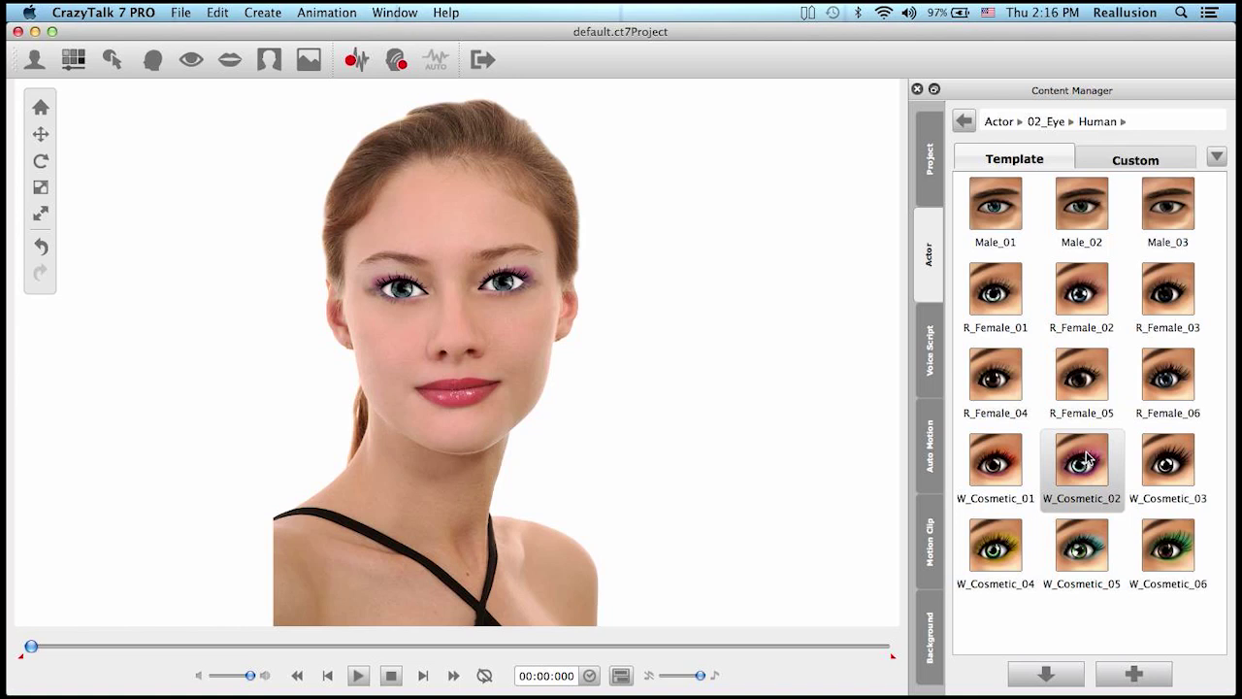
left_click(1137, 161)
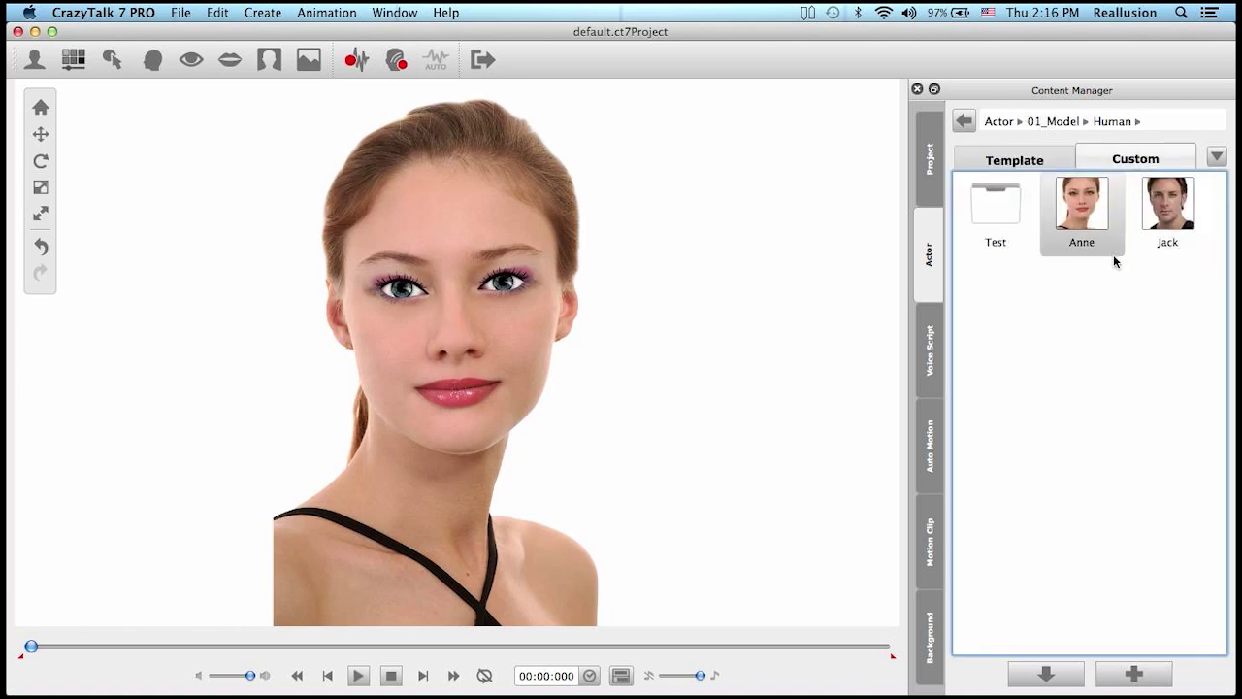
Open Custom 02_Eye > Human, try F04_Elegant, then apply F14_Dramatic B eyes to Anne
left_click(971, 119)
left_click(970, 120)
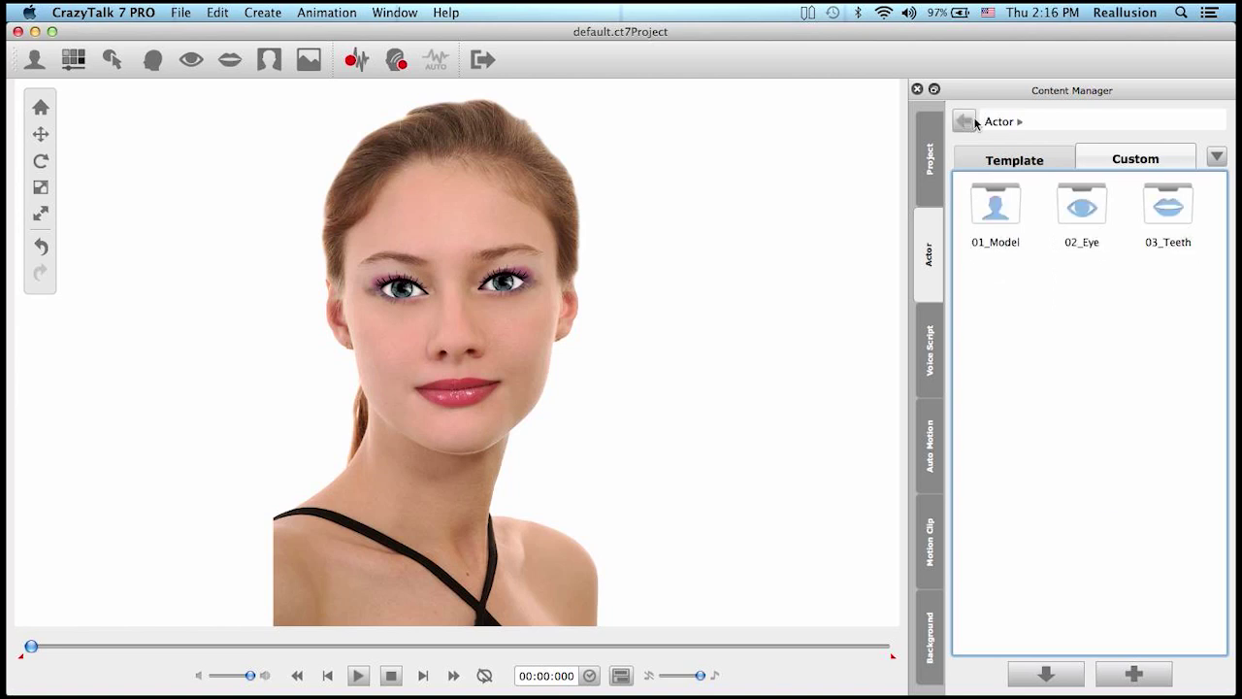
double_click(1081, 203)
double_click(1005, 208)
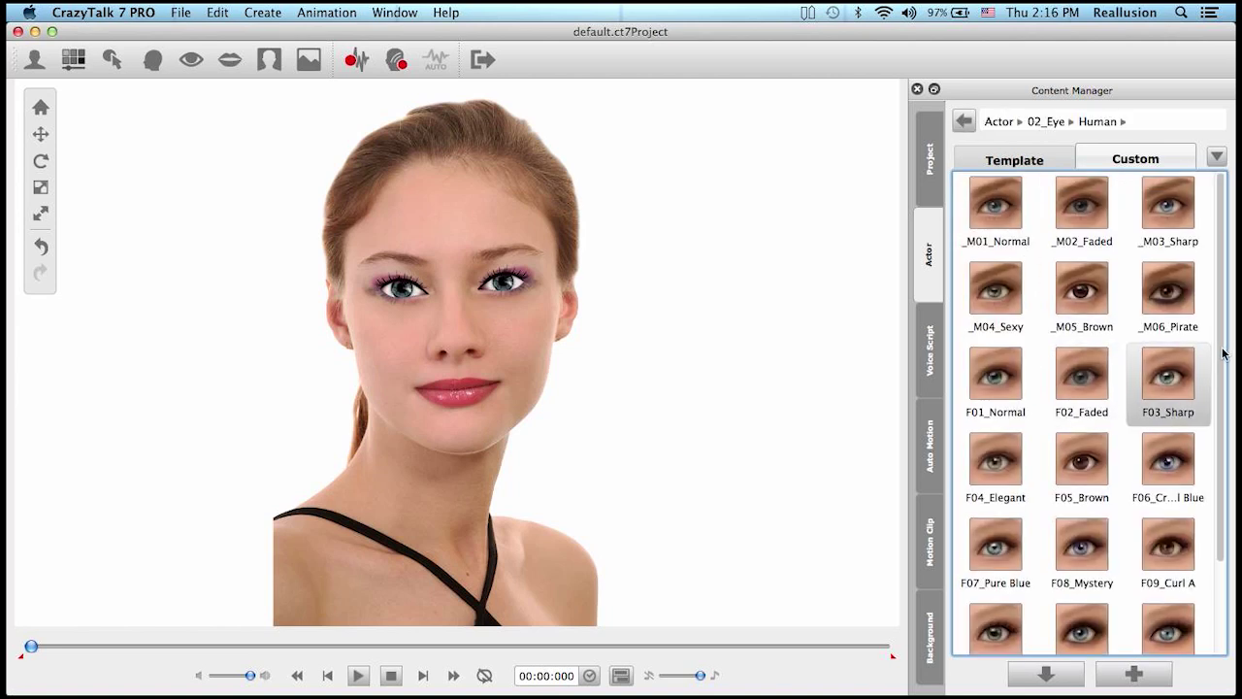
left_click_drag(1221, 353, 1221, 456)
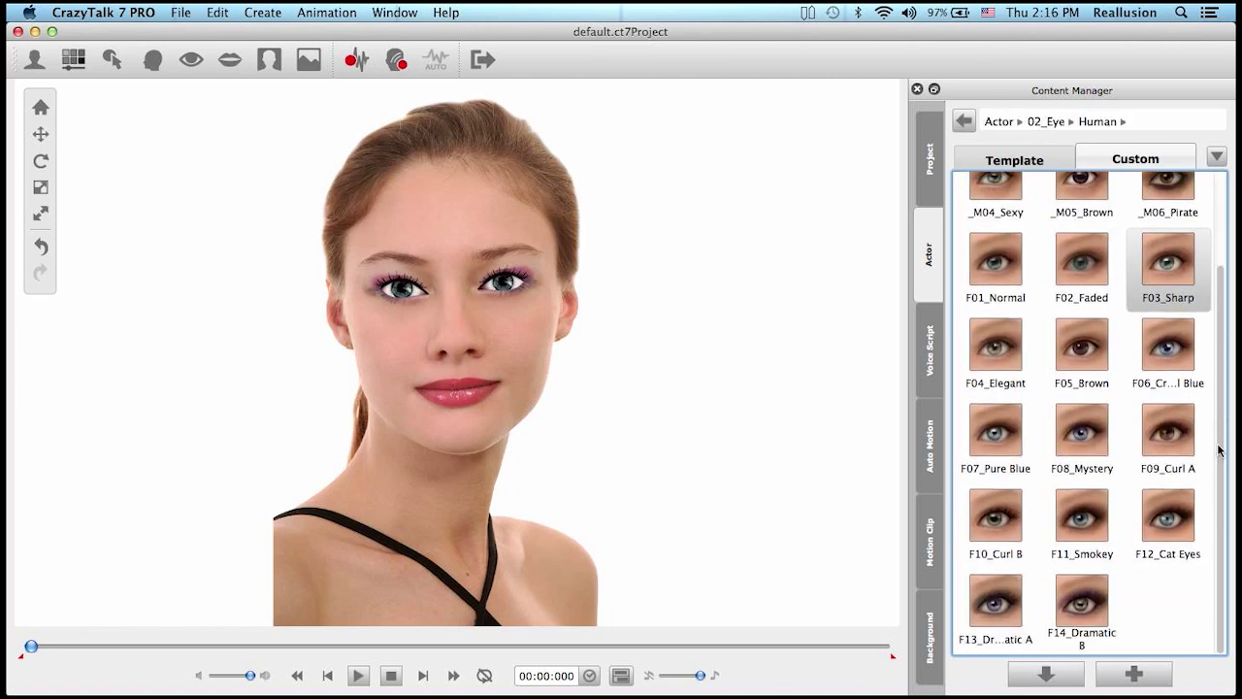
double_click(1010, 334)
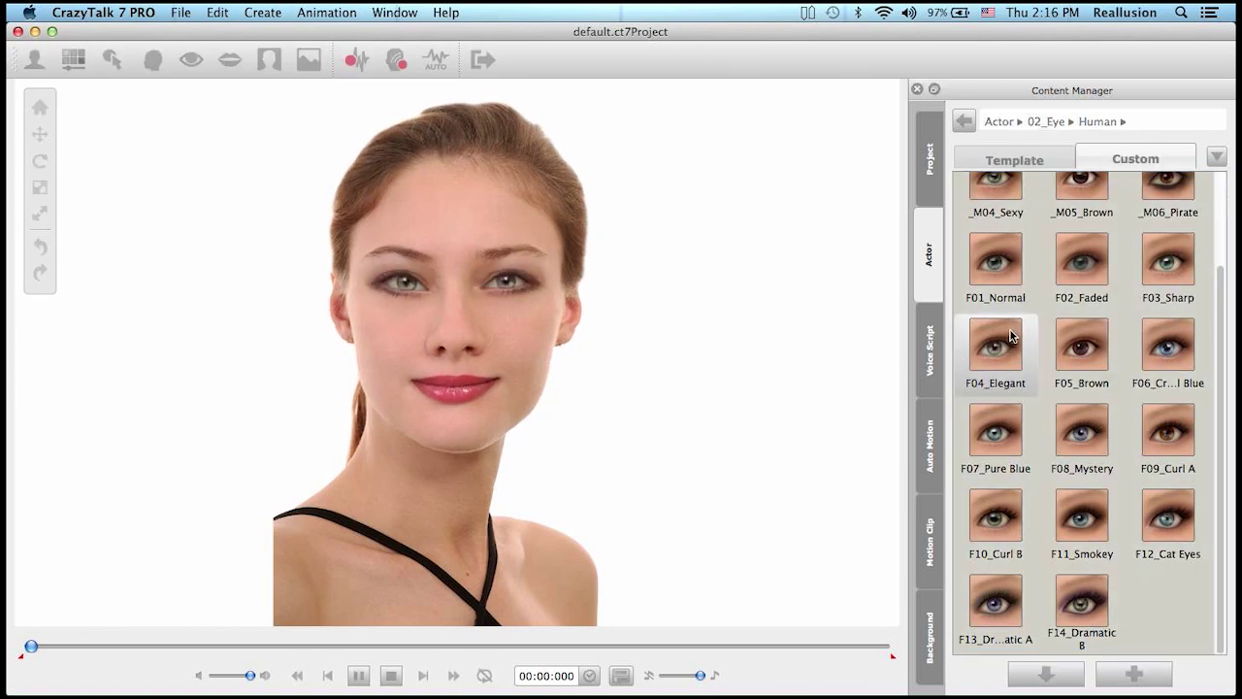
double_click(1081, 606)
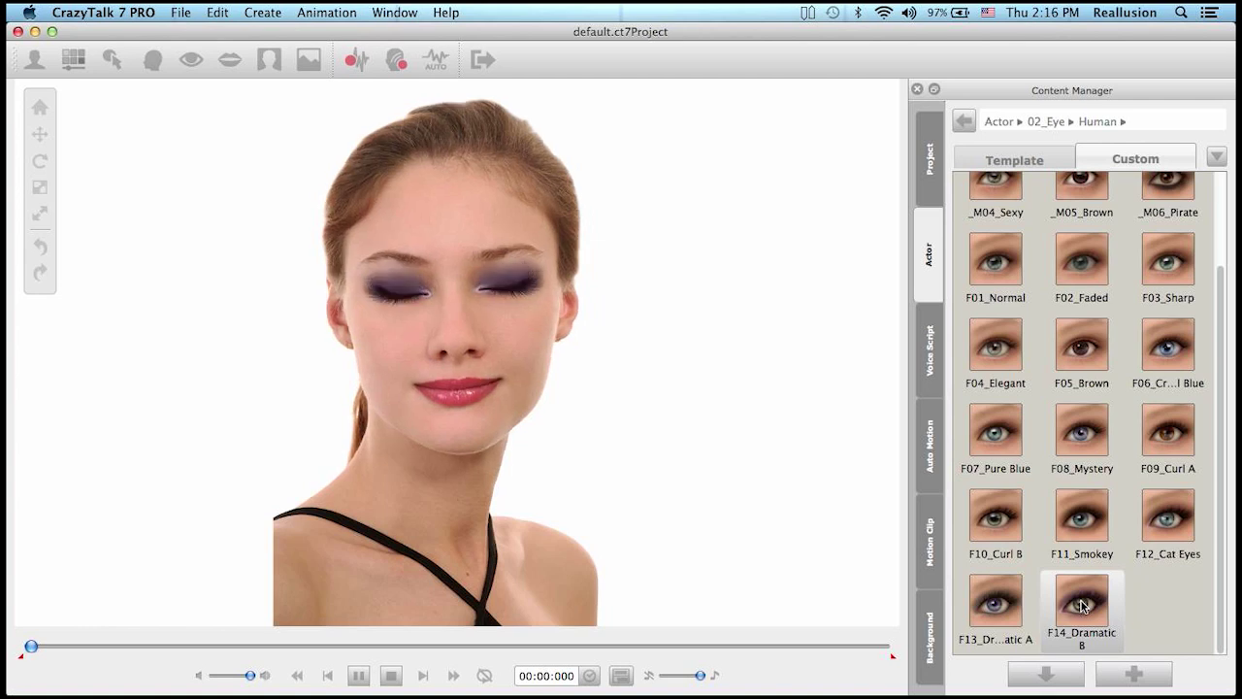
Navigate back to the Custom 01_Model > Human actor folder
double_click(963, 121)
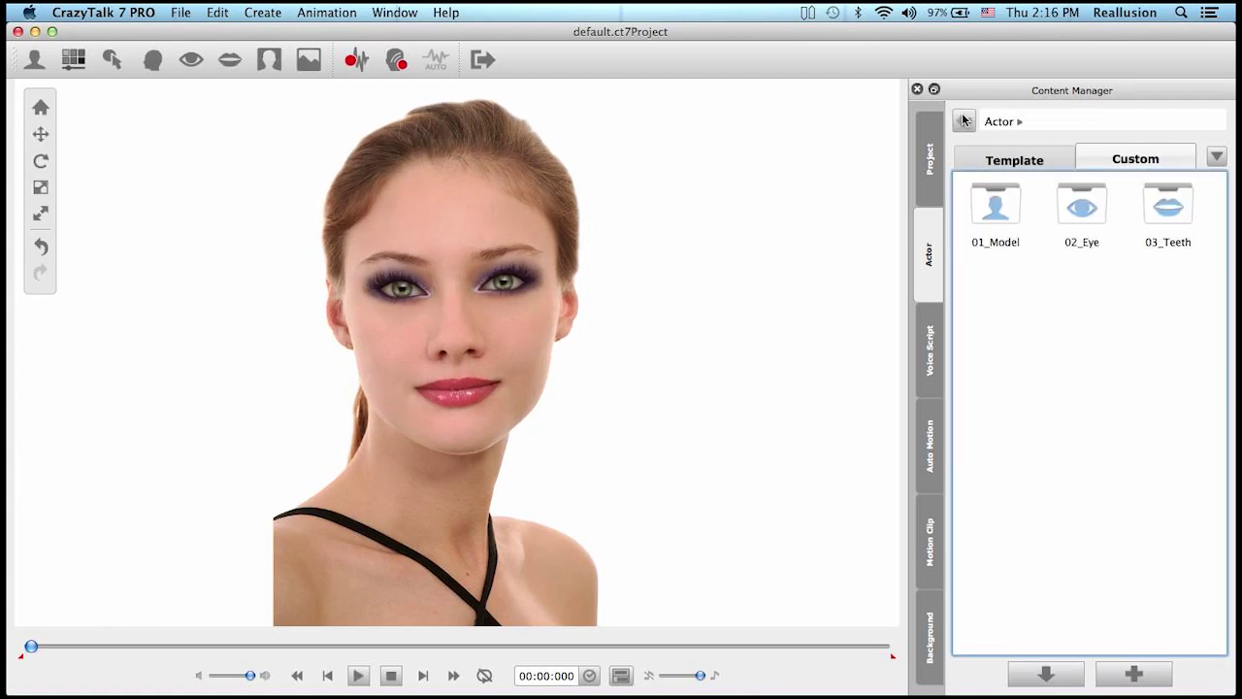
double_click(1019, 208)
double_click(1169, 219)
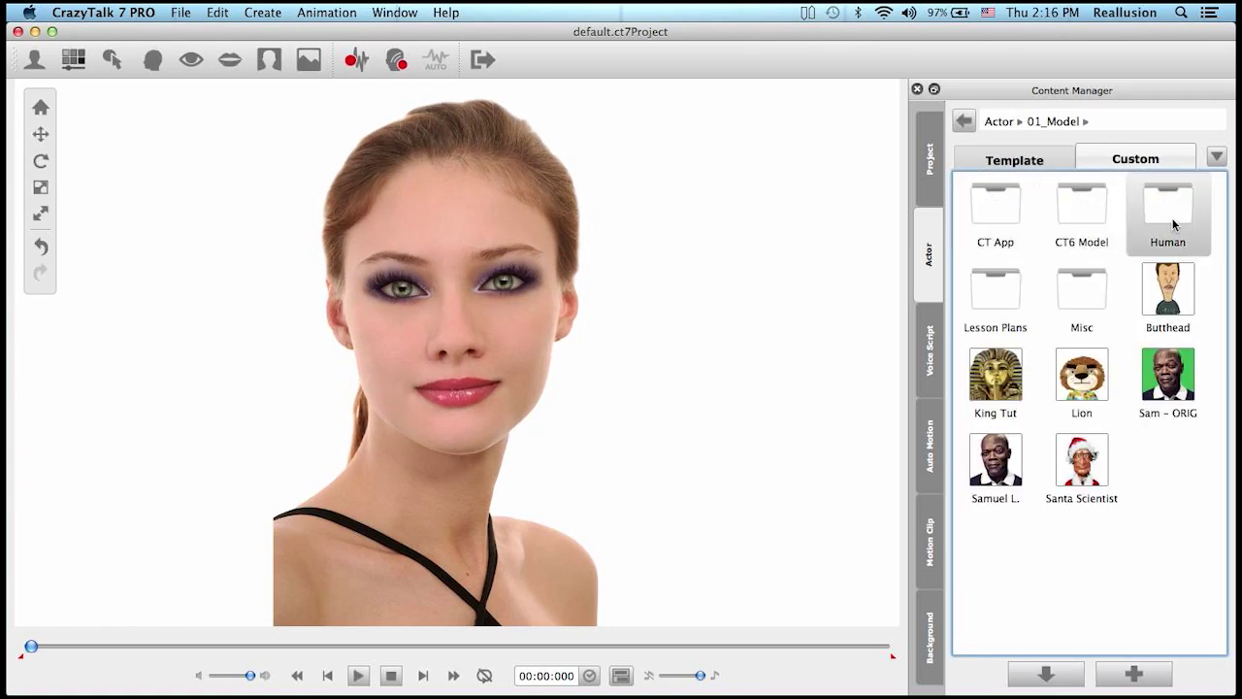
Load Jack and open the Custom 02_Eye > Human eye styles
double_click(1165, 208)
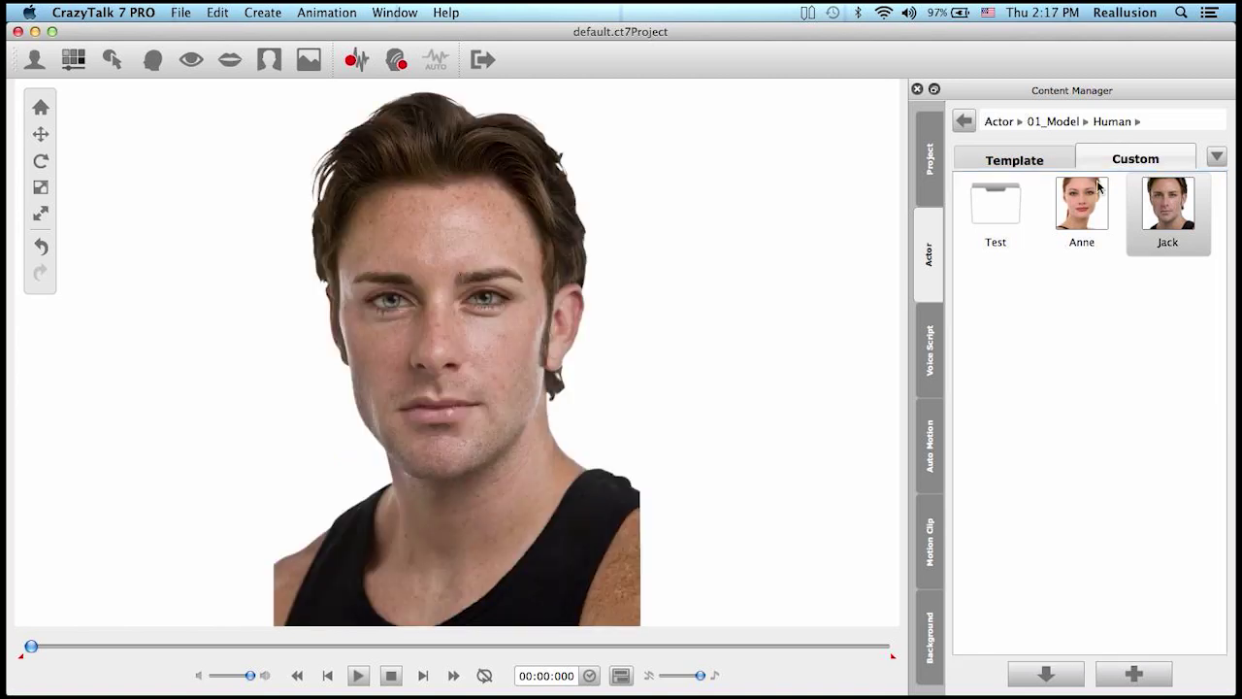
left_click(966, 124)
left_click(969, 127)
double_click(1081, 206)
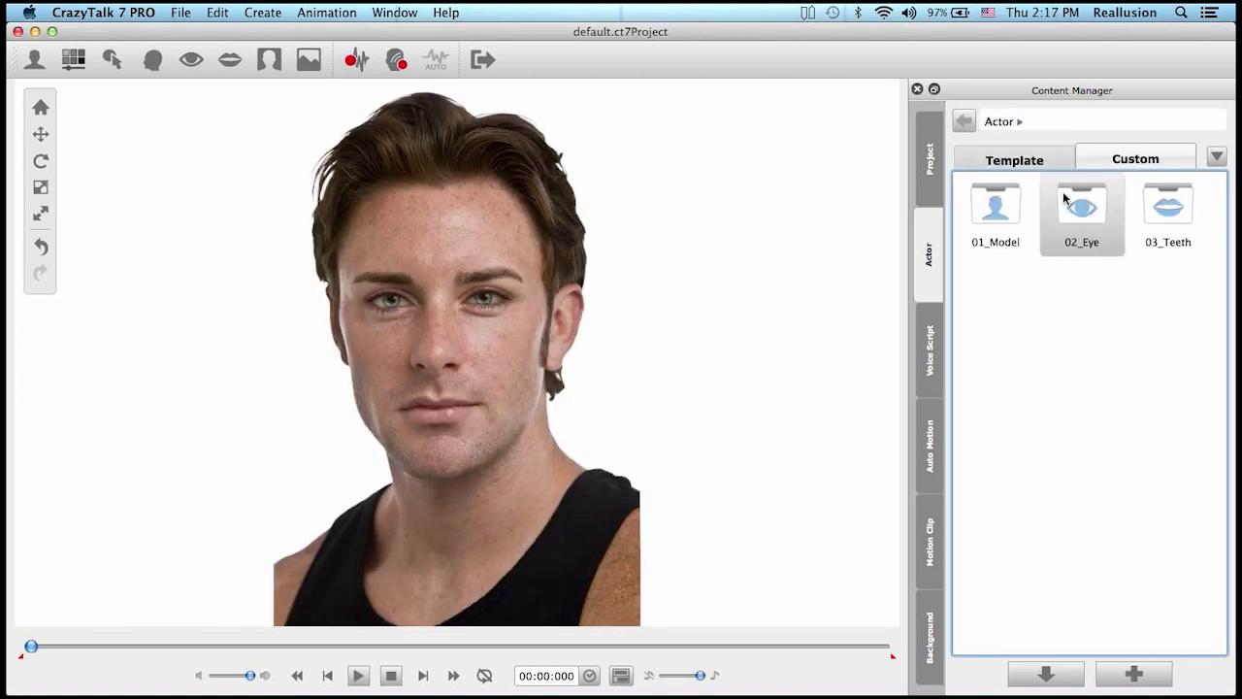
double_click(999, 213)
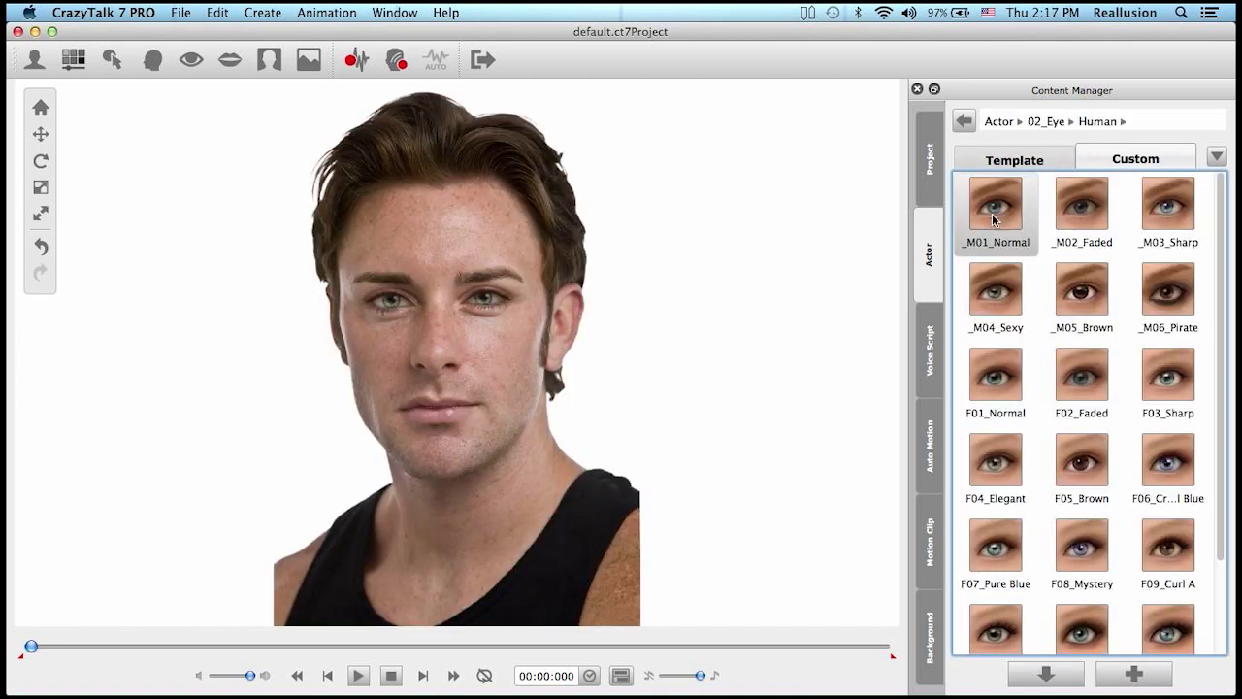
Try _M01_Normal, _M05_Brown and _M06_Pirate eyes on Jack, ending with blue _M01_Normal
double_click(992, 215)
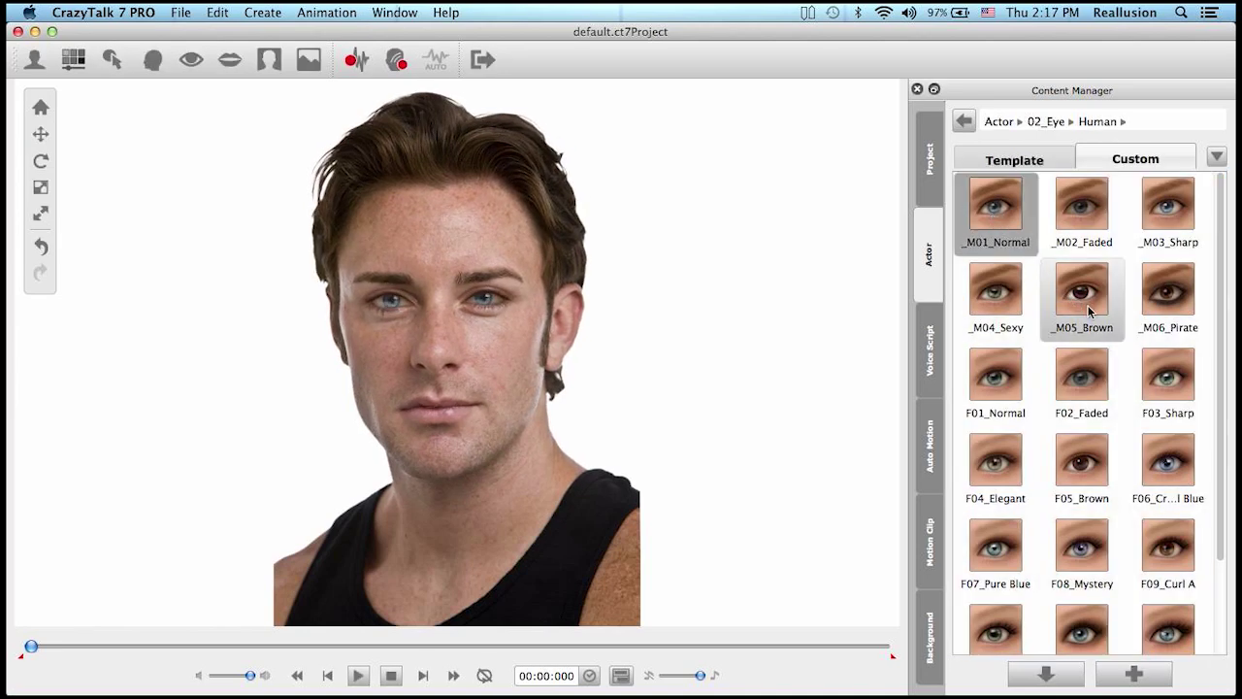
double_click(1077, 284)
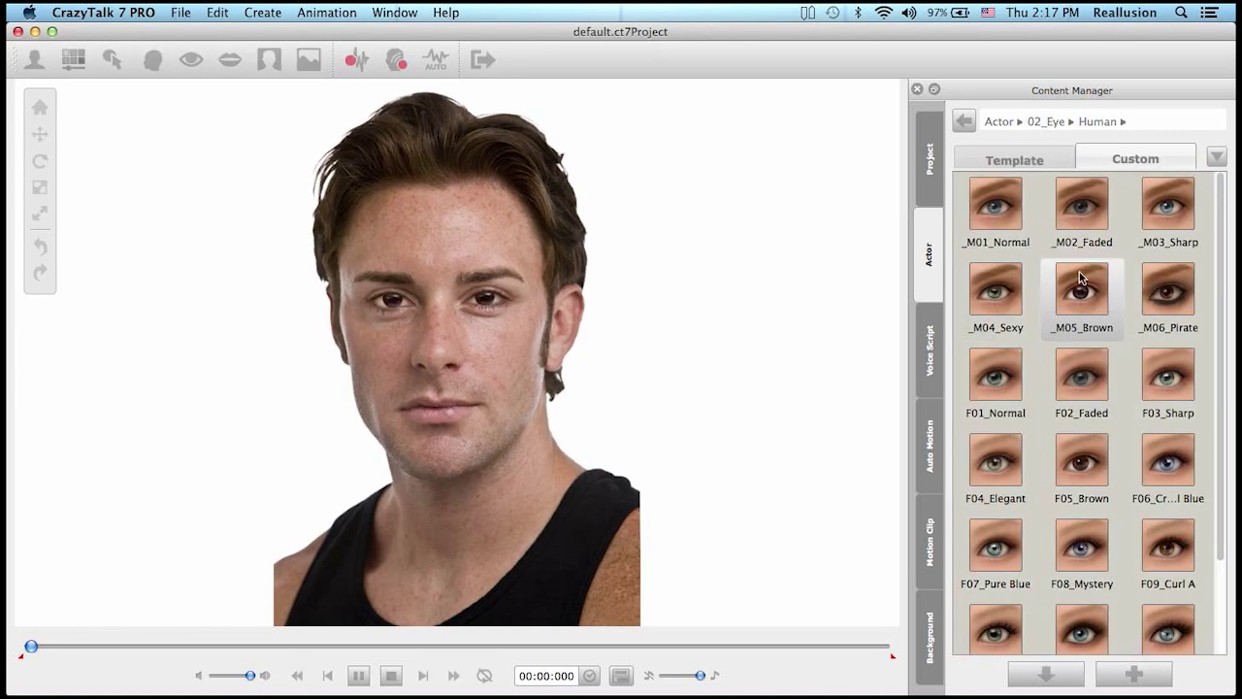
left_click(1167, 289)
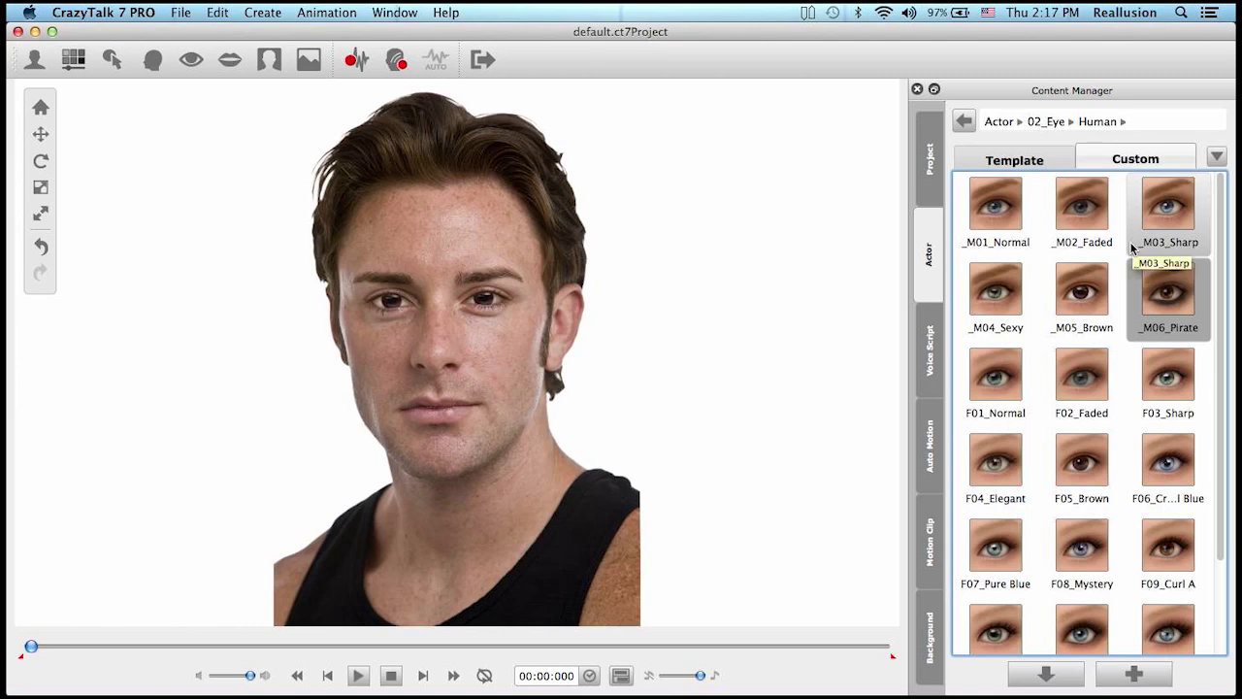
double_click(1006, 199)
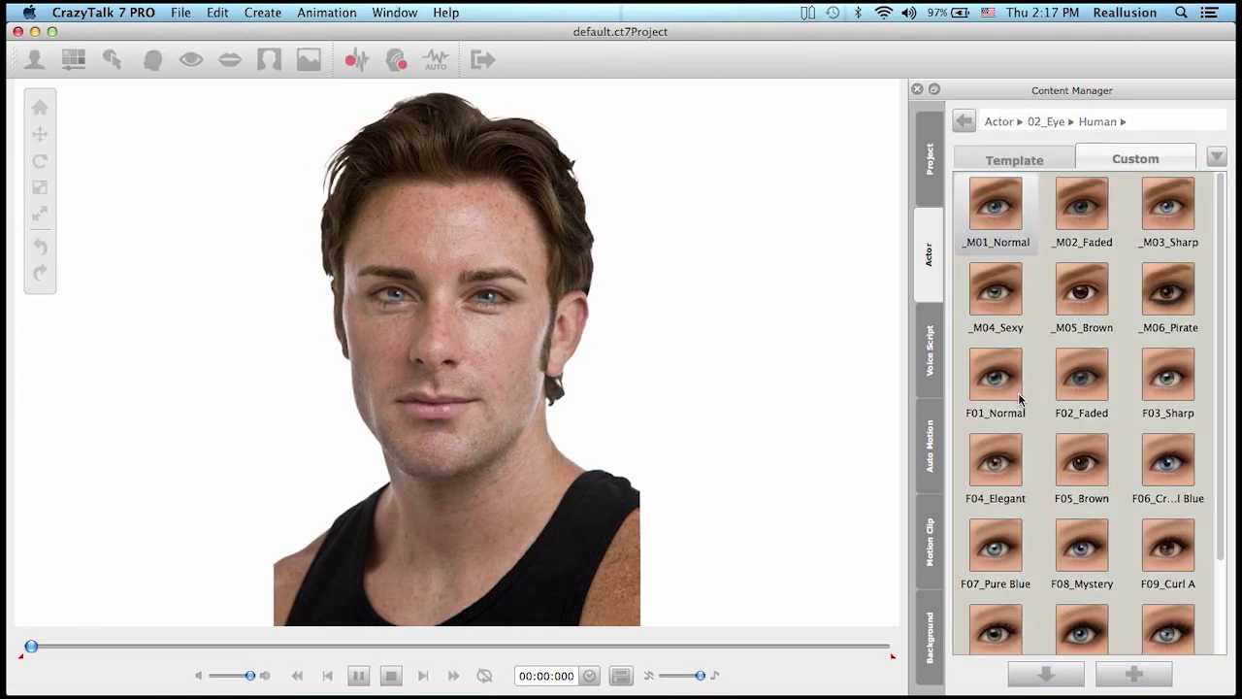
Load the Asian actor from Custom 01_Model > Human > Test onto the stage
left_click(969, 120)
left_click(968, 120)
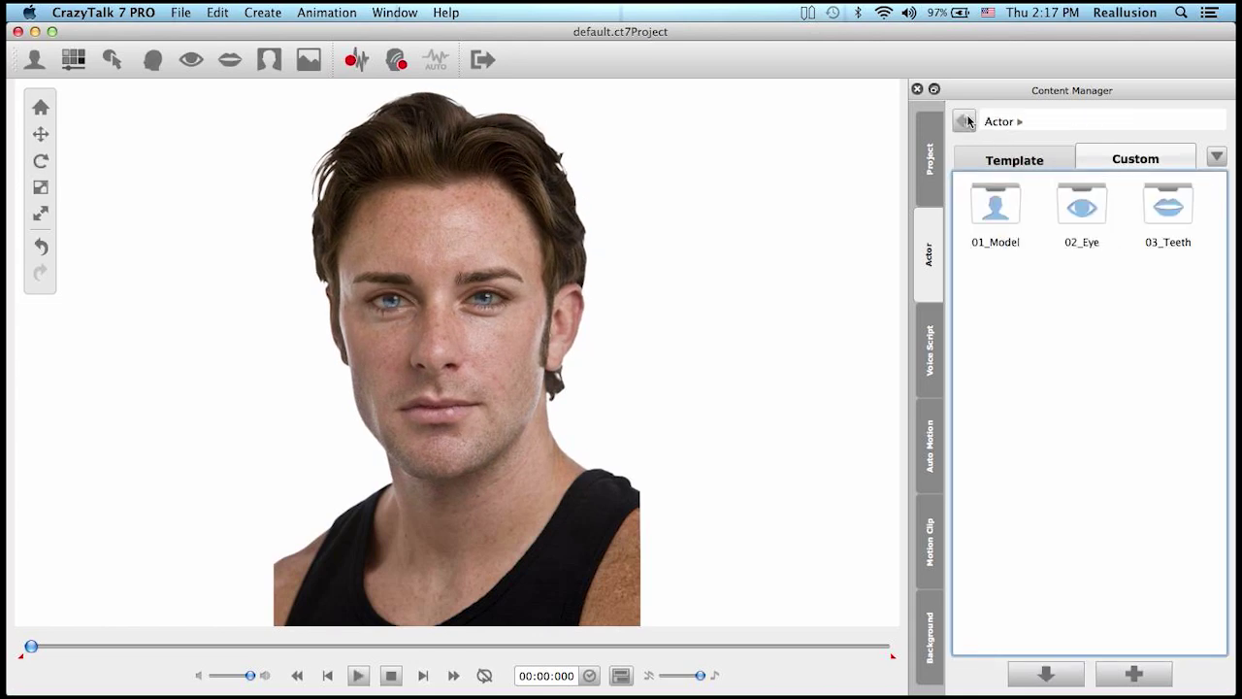
double_click(994, 205)
double_click(1155, 219)
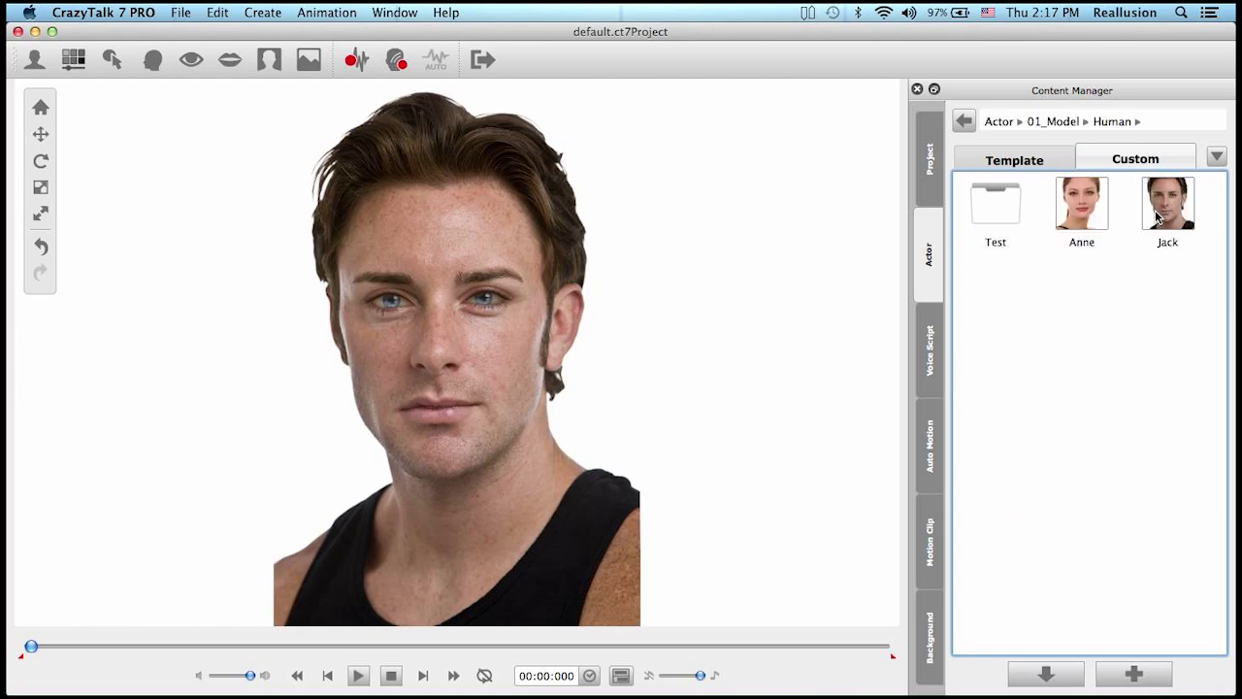
double_click(982, 213)
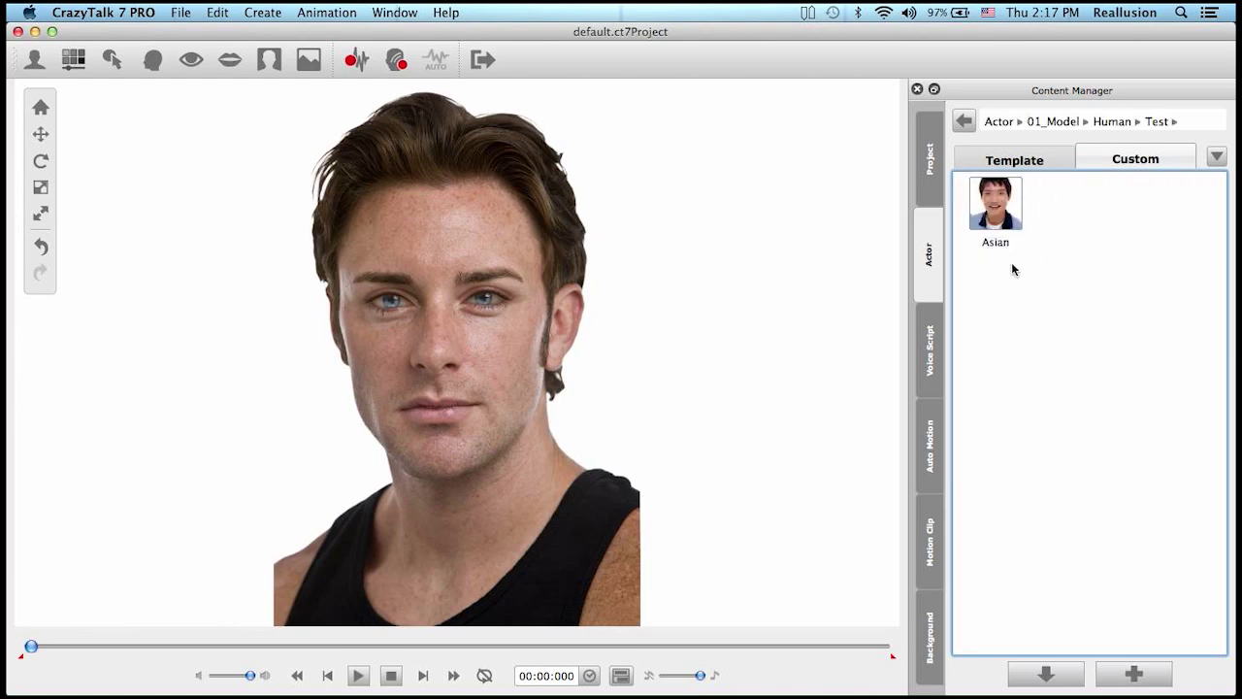
double_click(1014, 225)
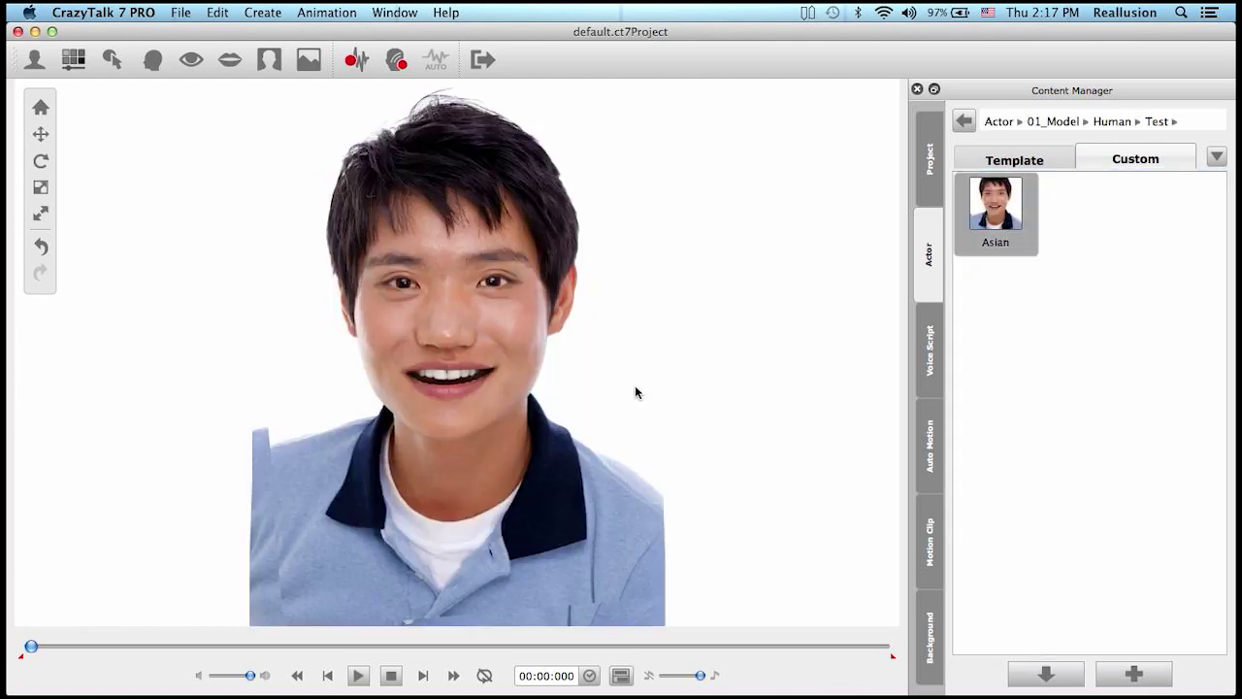
Navigate back up to the top Actor library level
left_click(964, 120)
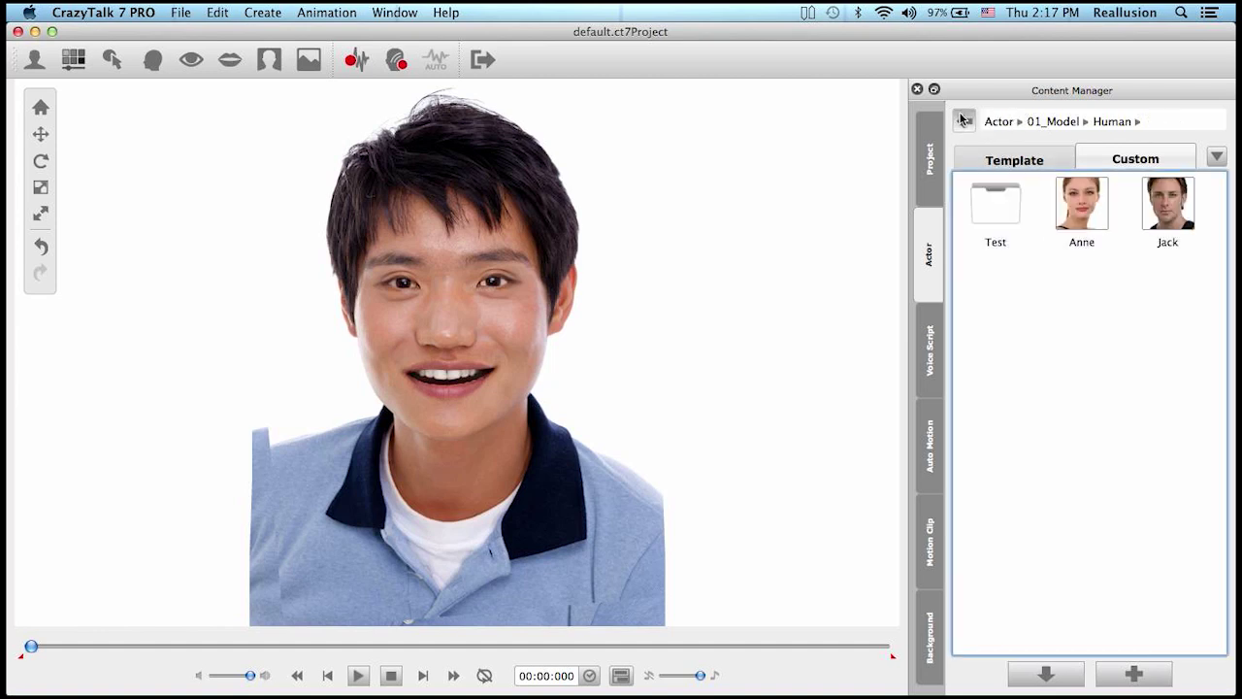
left_click(964, 120)
left_click(964, 119)
Open Custom 02_Eye > Human and try _M05_Brown, then F05_Brown eyes on the Asian actor
double_click(1075, 204)
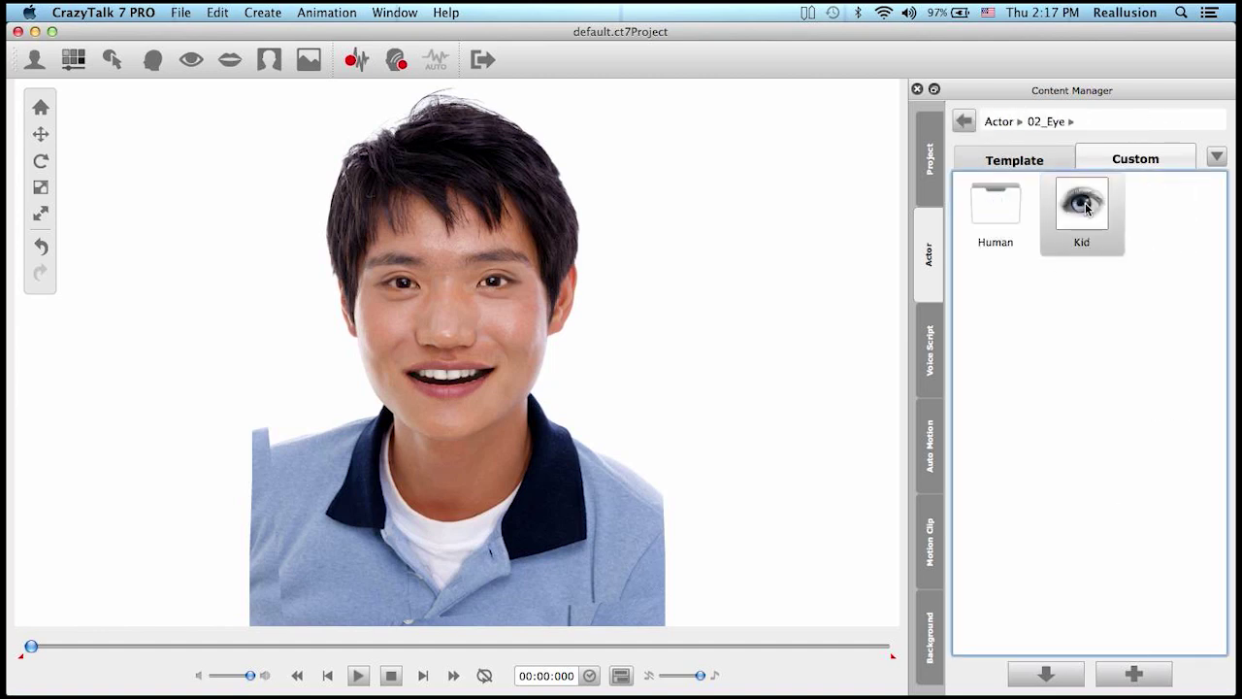
double_click(1012, 214)
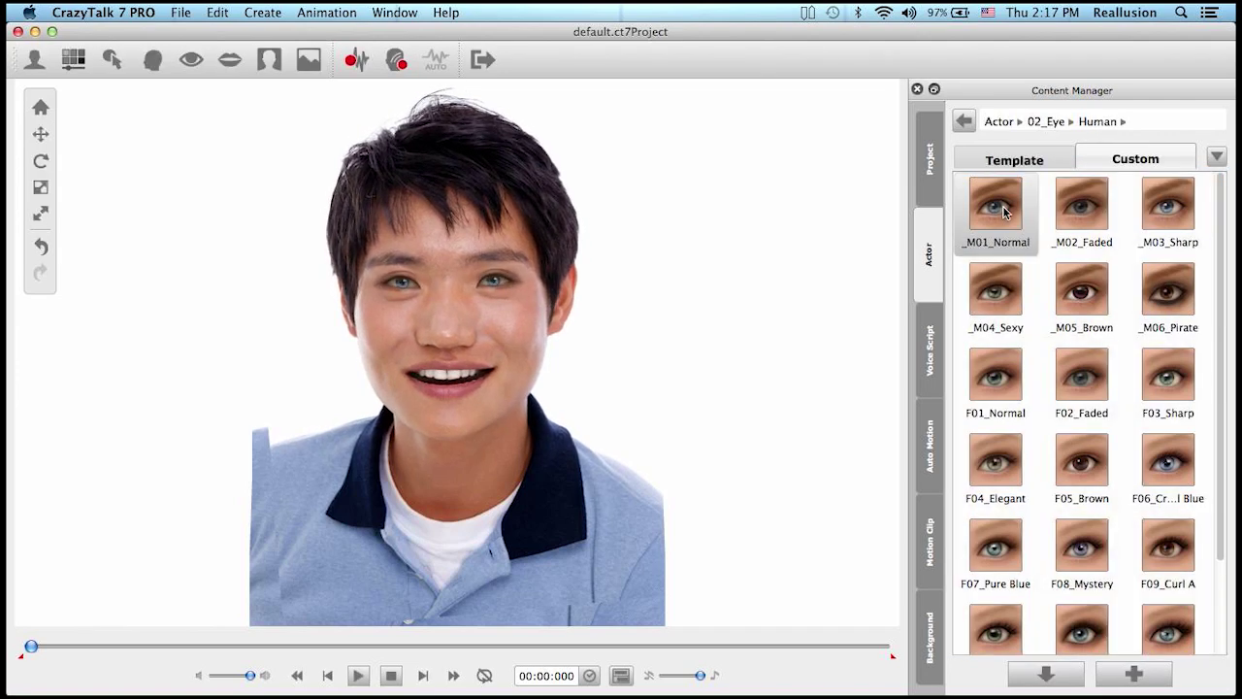
left_click(1087, 288)
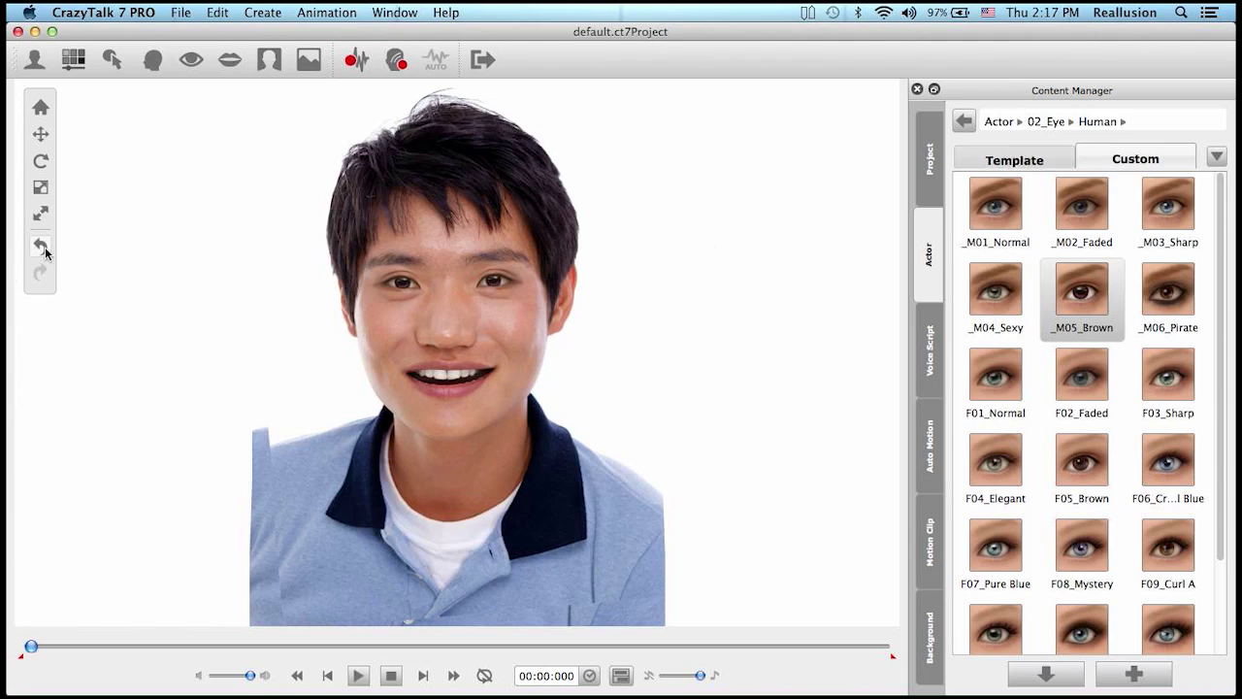
double_click(1094, 472)
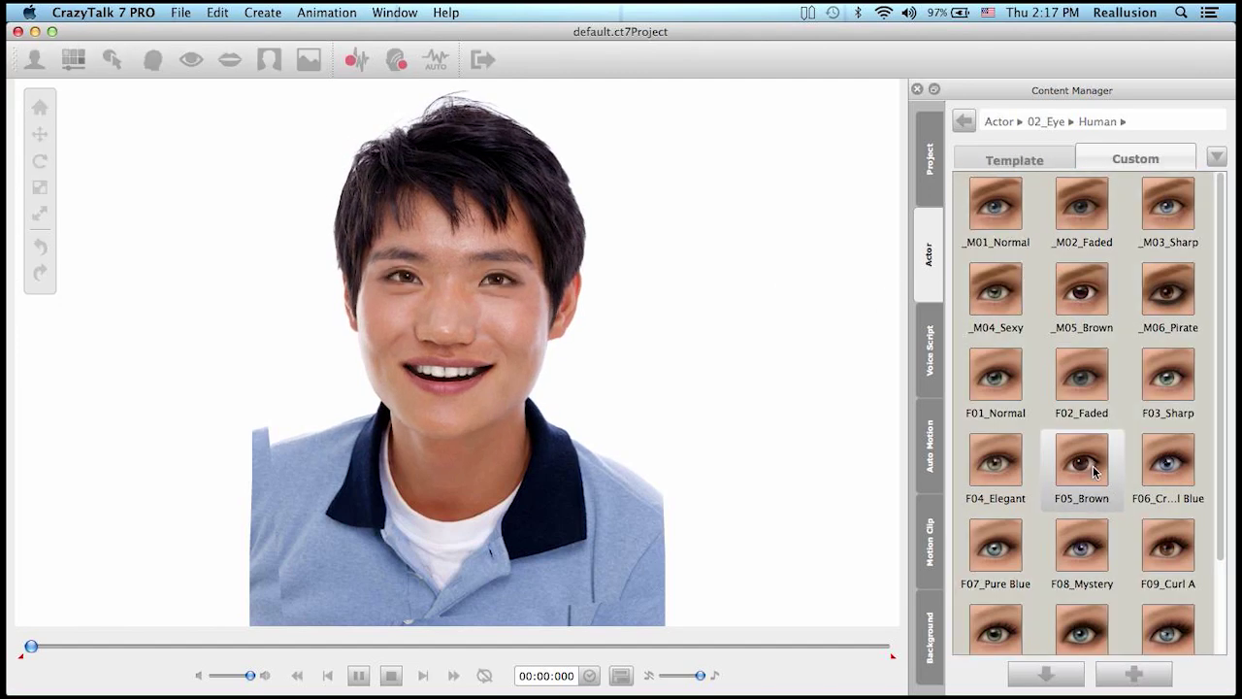
Undo five times to remove the eye changes and Asian actor, restoring blue-eyed Jack
left_click(40, 247)
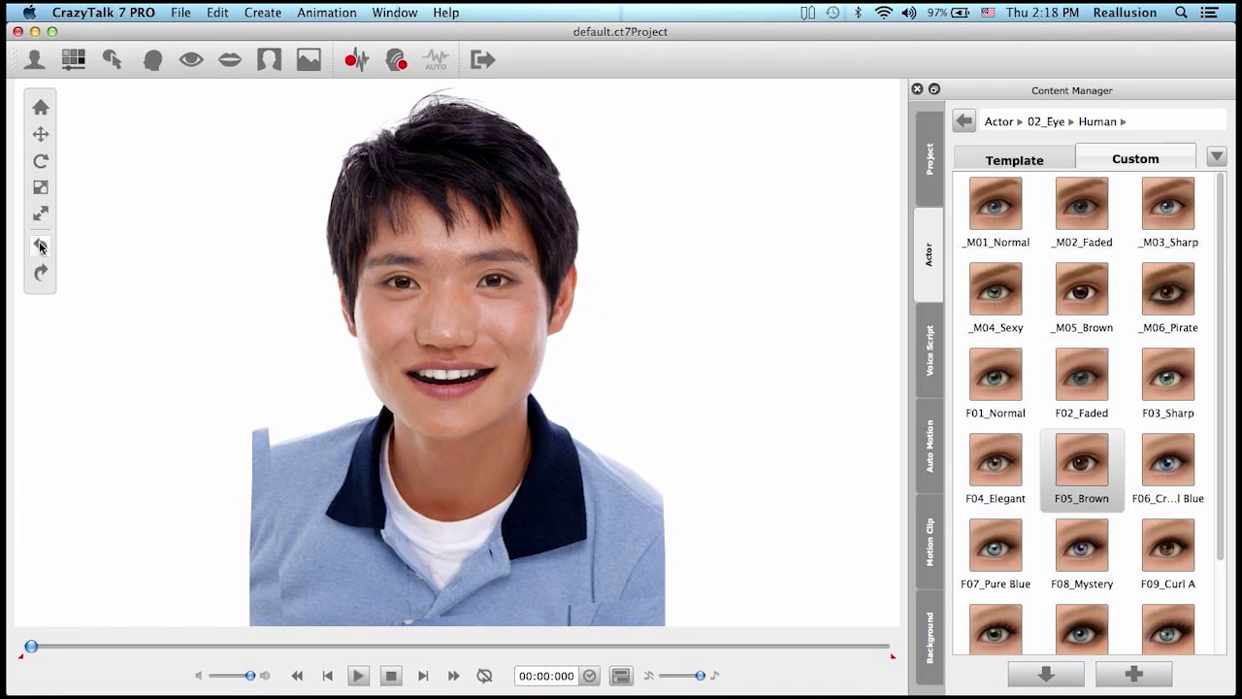
left_click(40, 247)
left_click(40, 247)
left_click(42, 248)
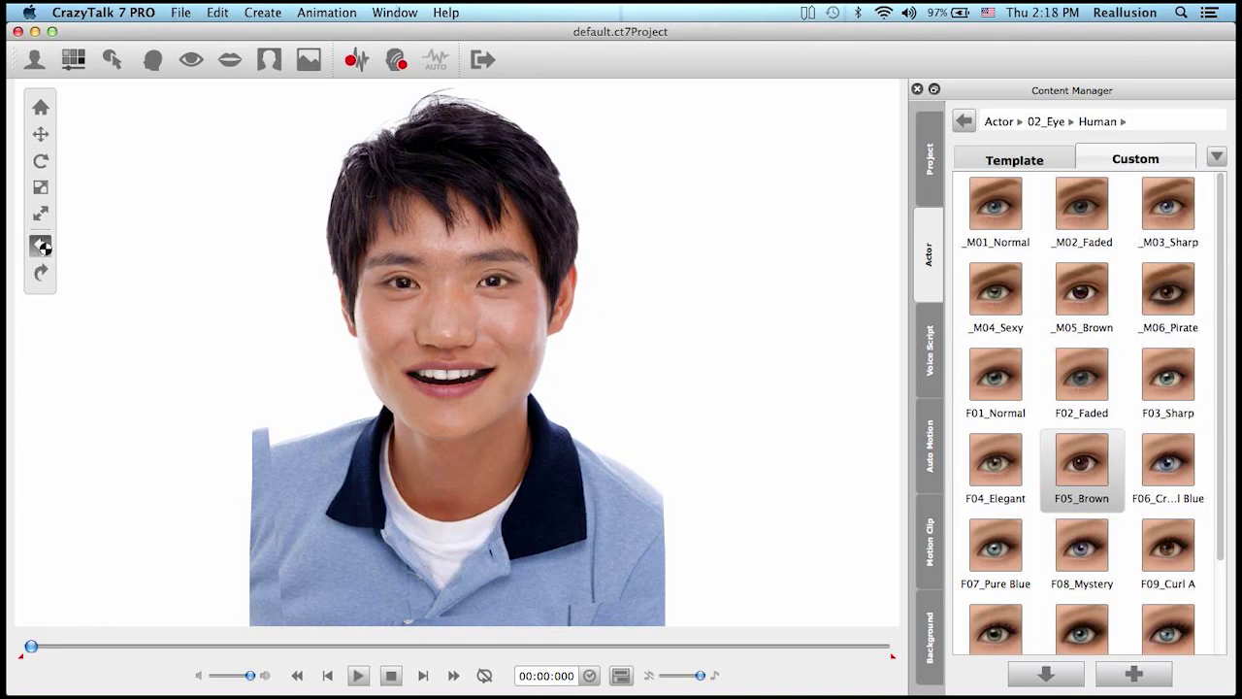
left_click(40, 247)
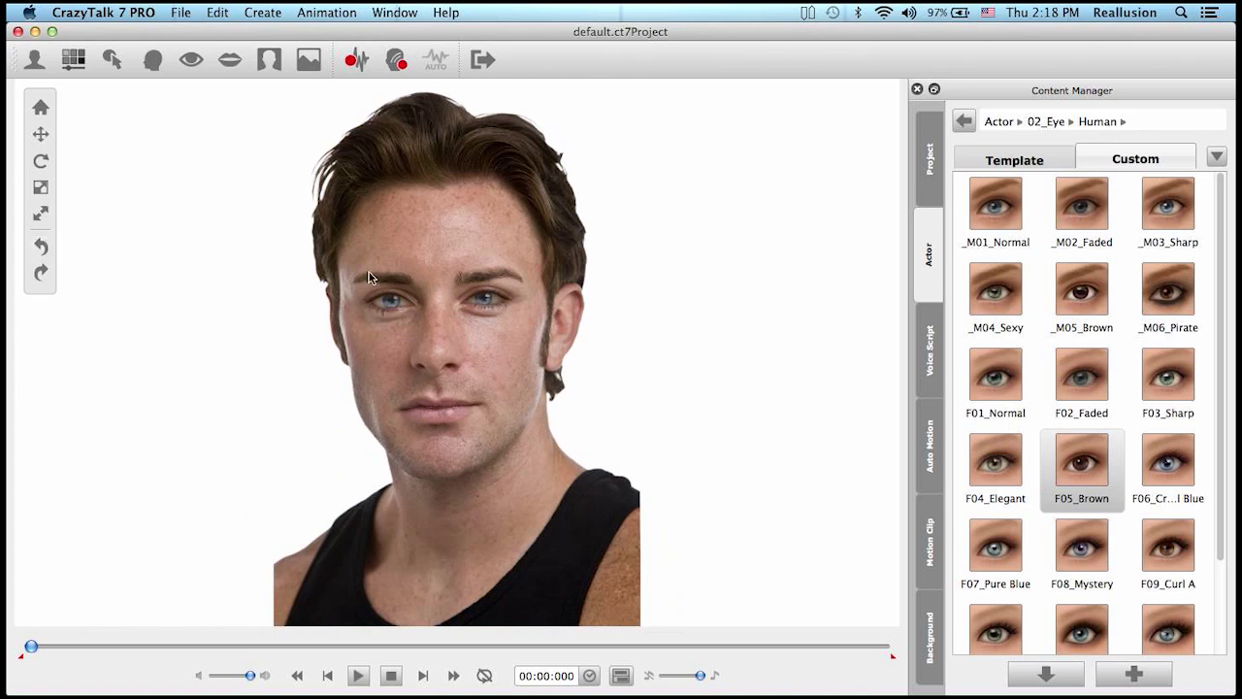
left_click(965, 122)
left_click(966, 121)
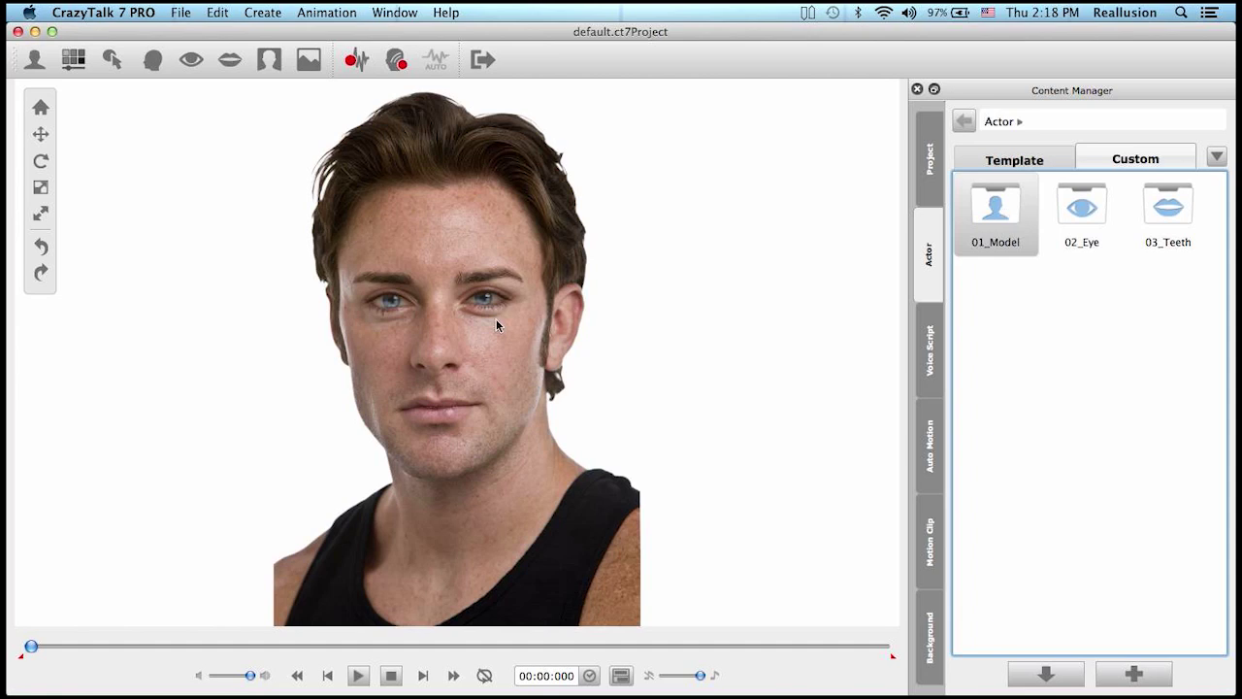
Browse the Custom 02_Eye > Human and 03_Teeth > Human style folders
double_click(1073, 222)
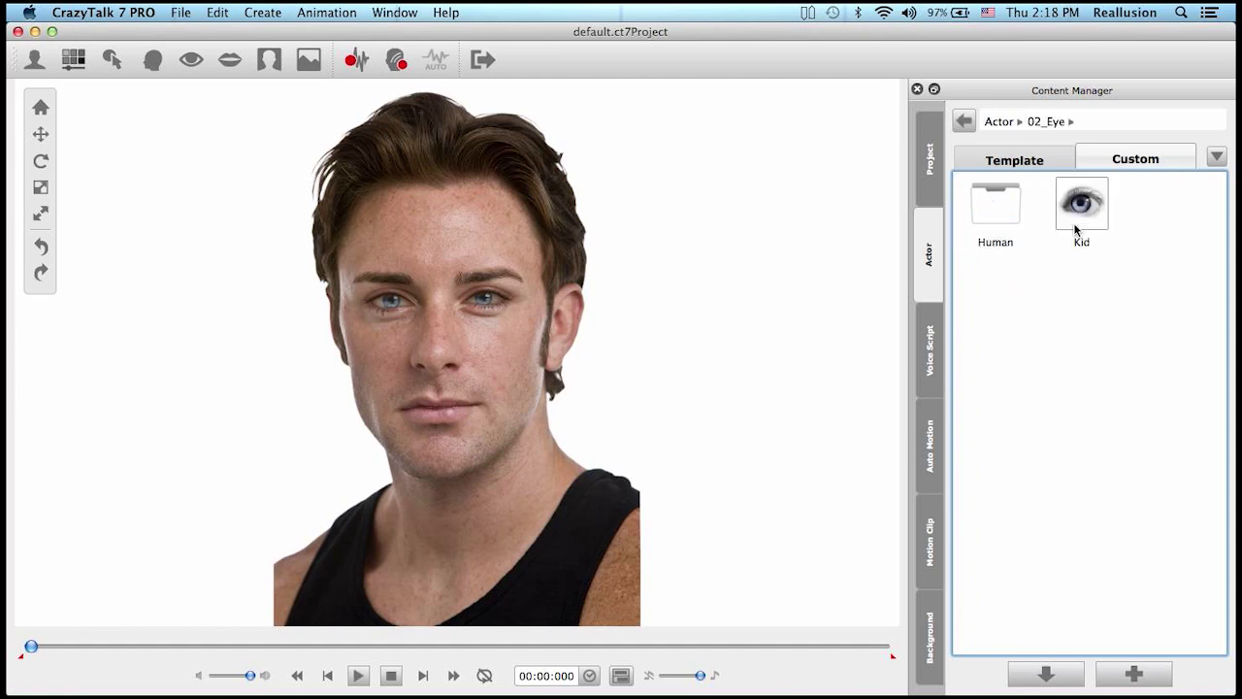
double_click(999, 216)
left_click(965, 122)
left_click(966, 122)
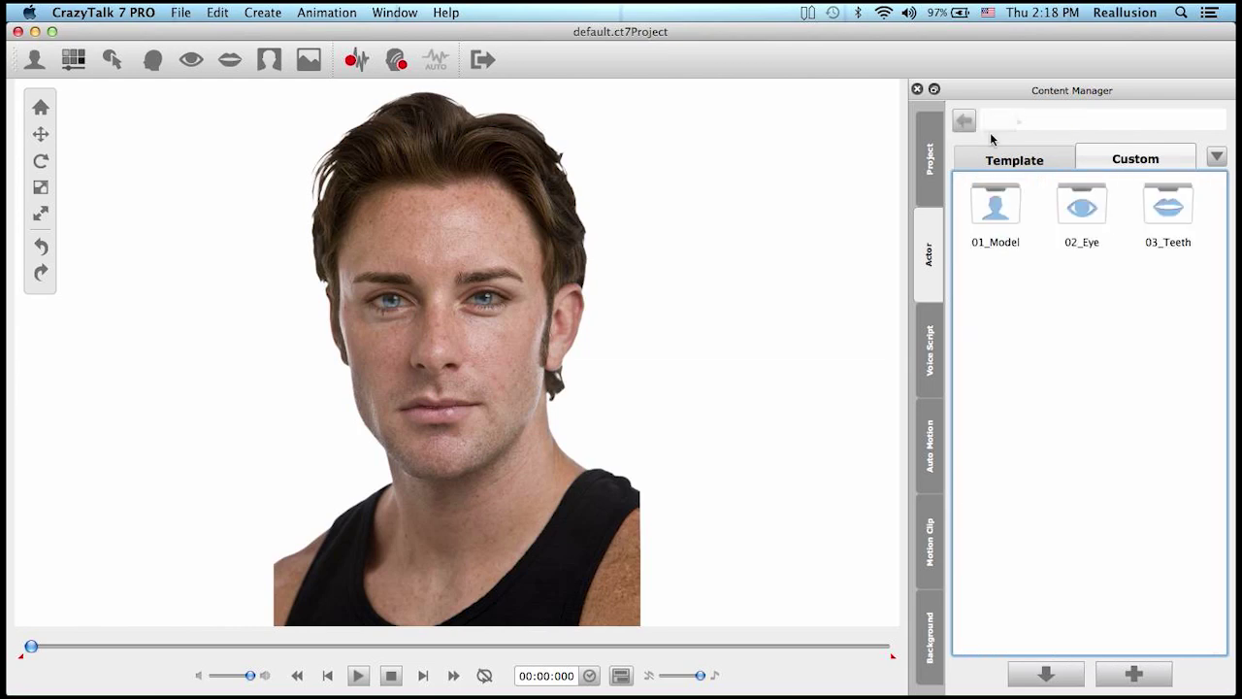
double_click(1173, 216)
double_click(996, 206)
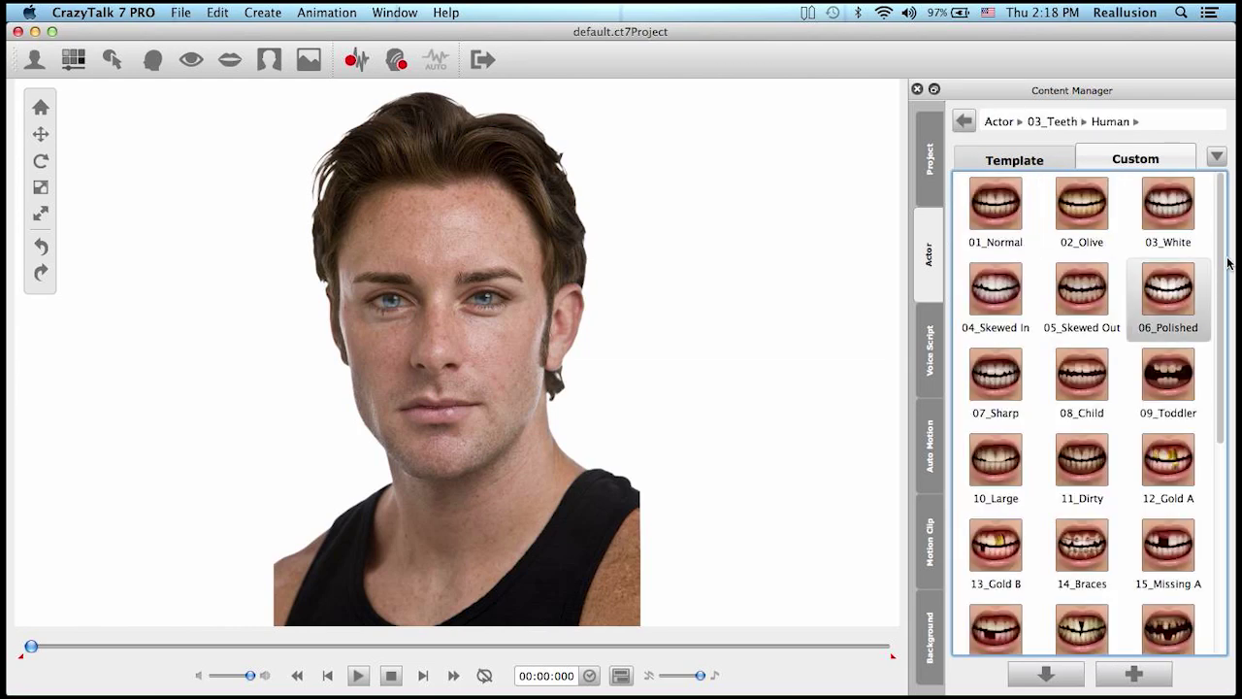
left_click_drag(1225, 256, 1226, 416)
scroll(1221, 442, "up", 8)
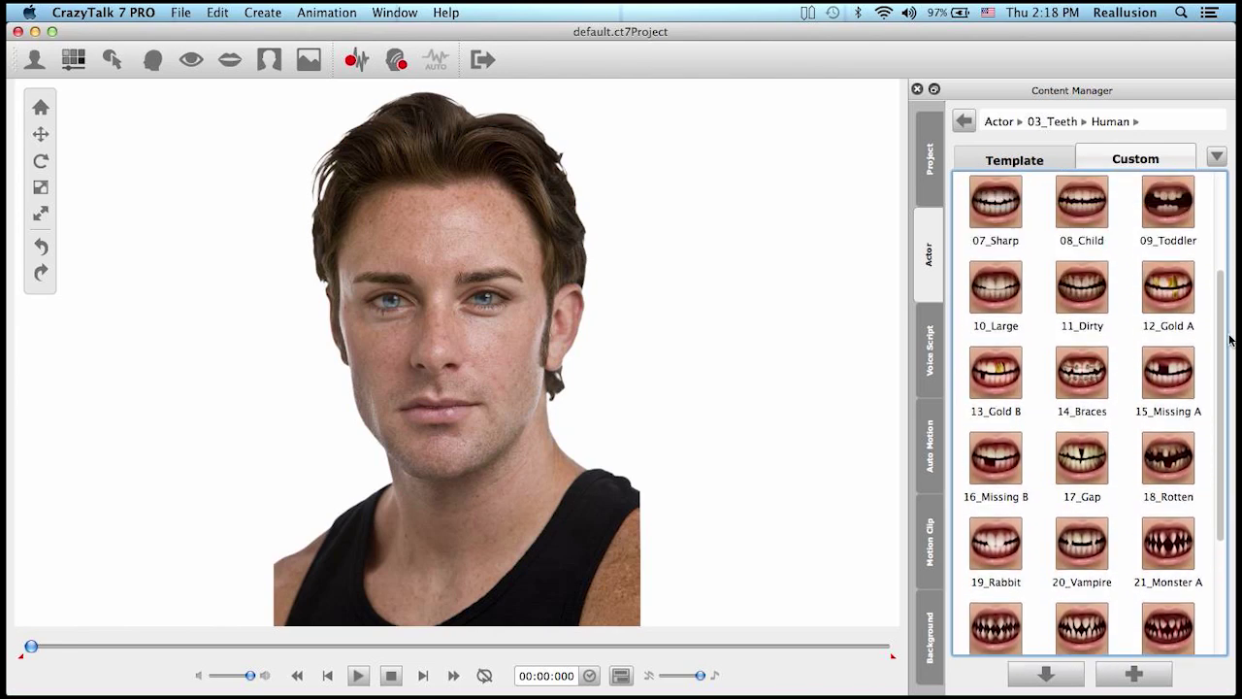
Show the Template library's top-level Actor category folders
left_click(1003, 158)
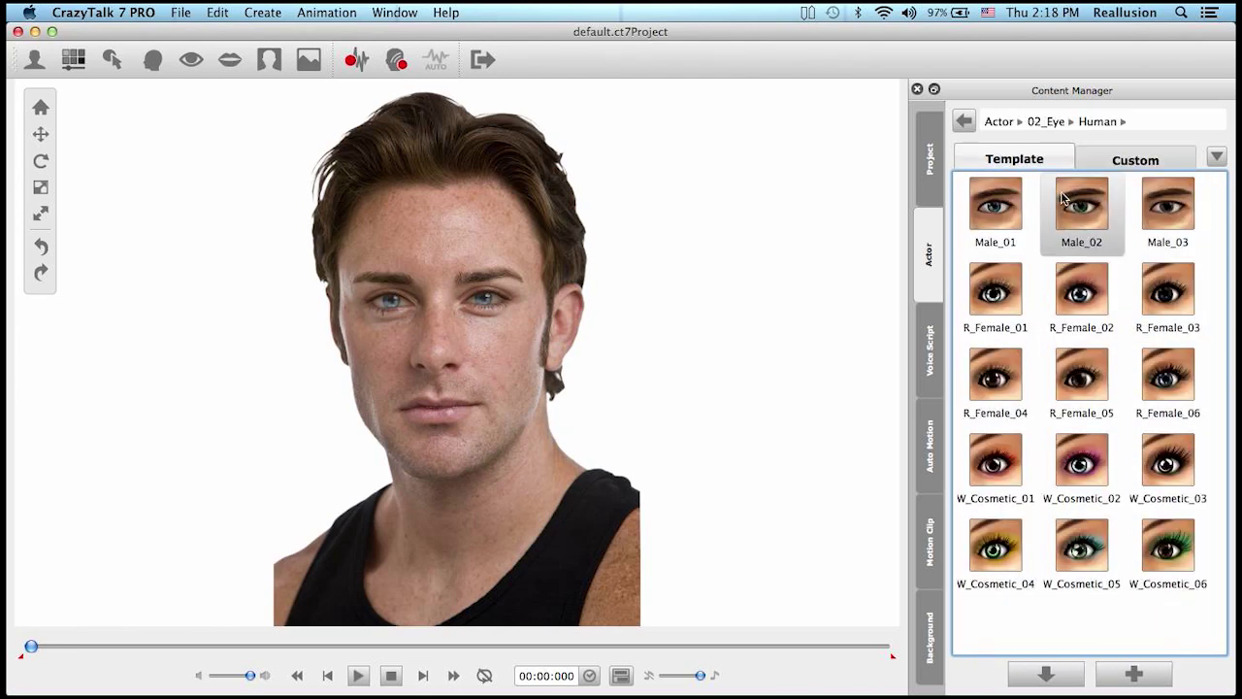
left_click(963, 120)
left_click(964, 120)
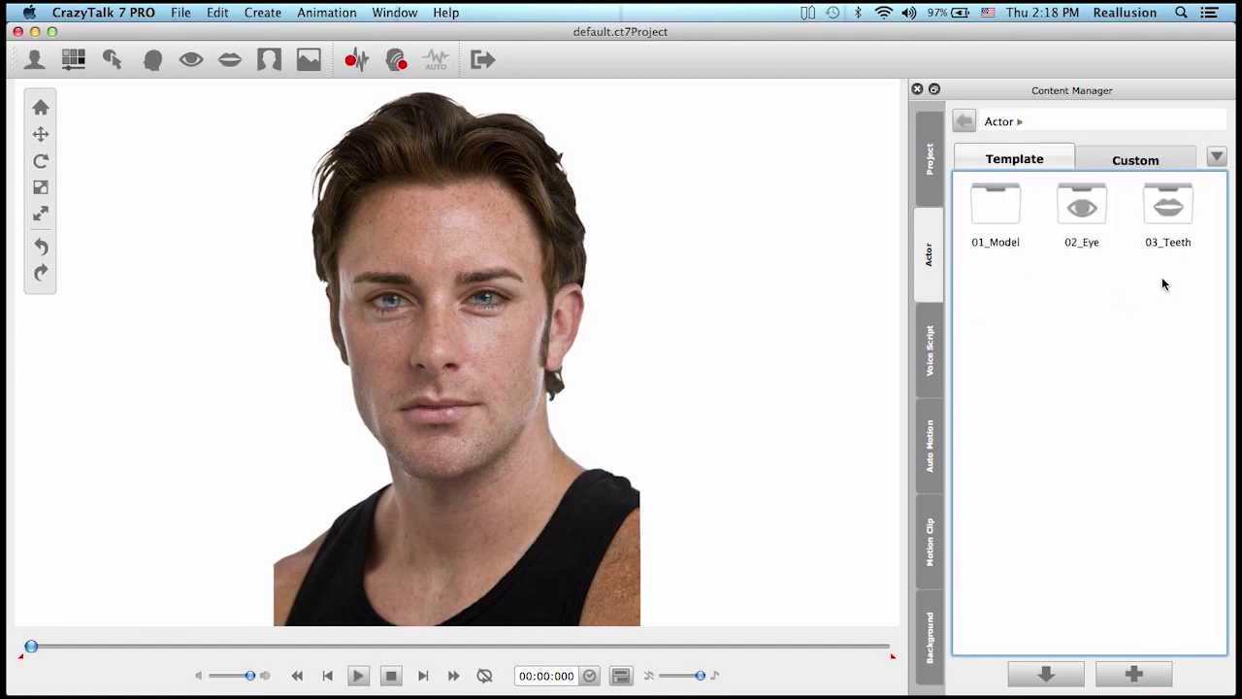
Apply the first, then the third 03_Teeth template teeth to the actor
double_click(1179, 209)
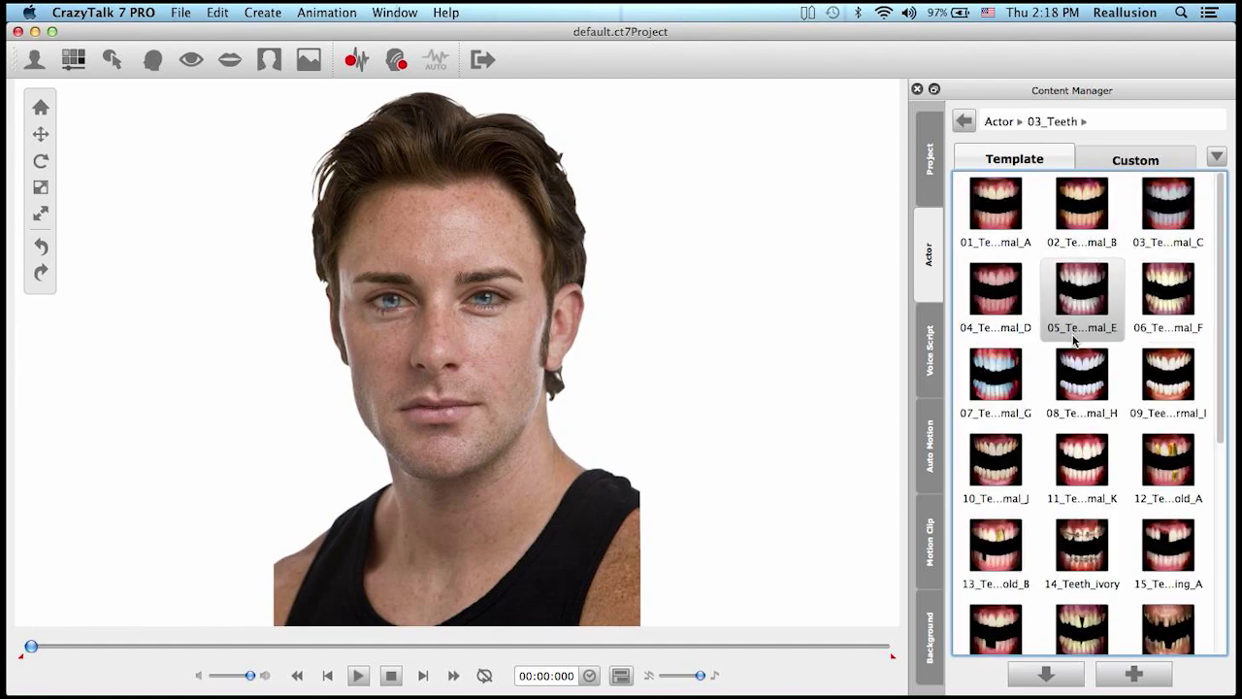
double_click(991, 201)
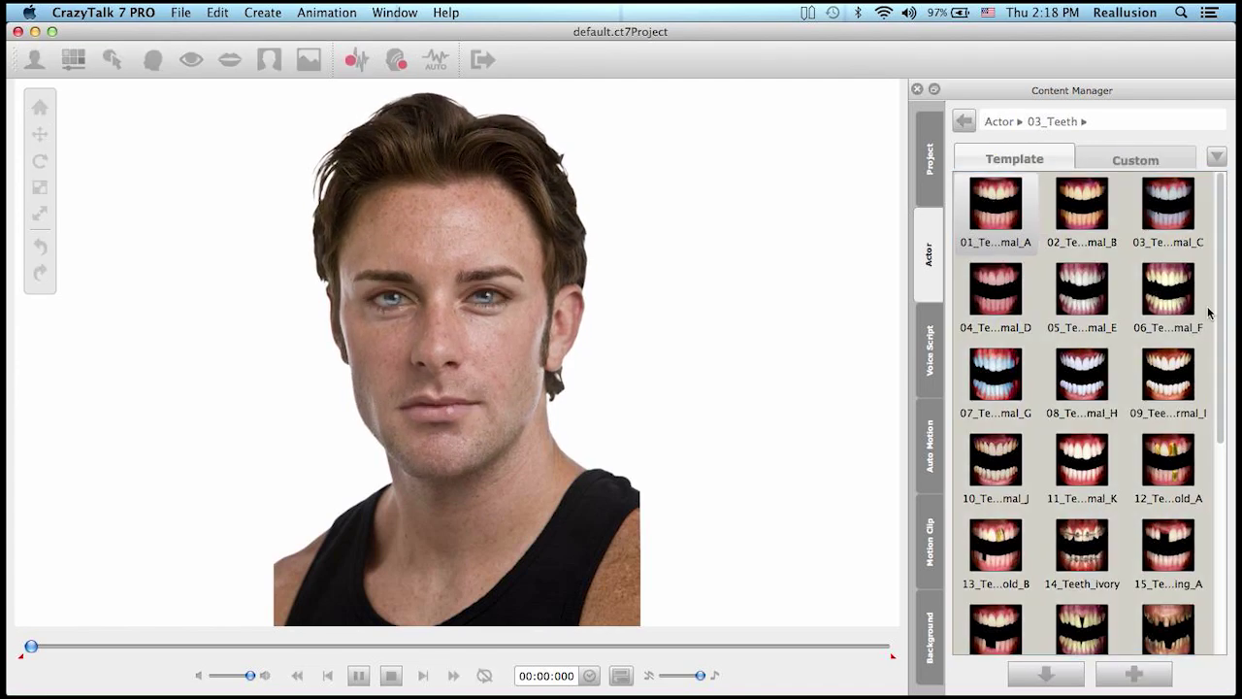
double_click(1173, 221)
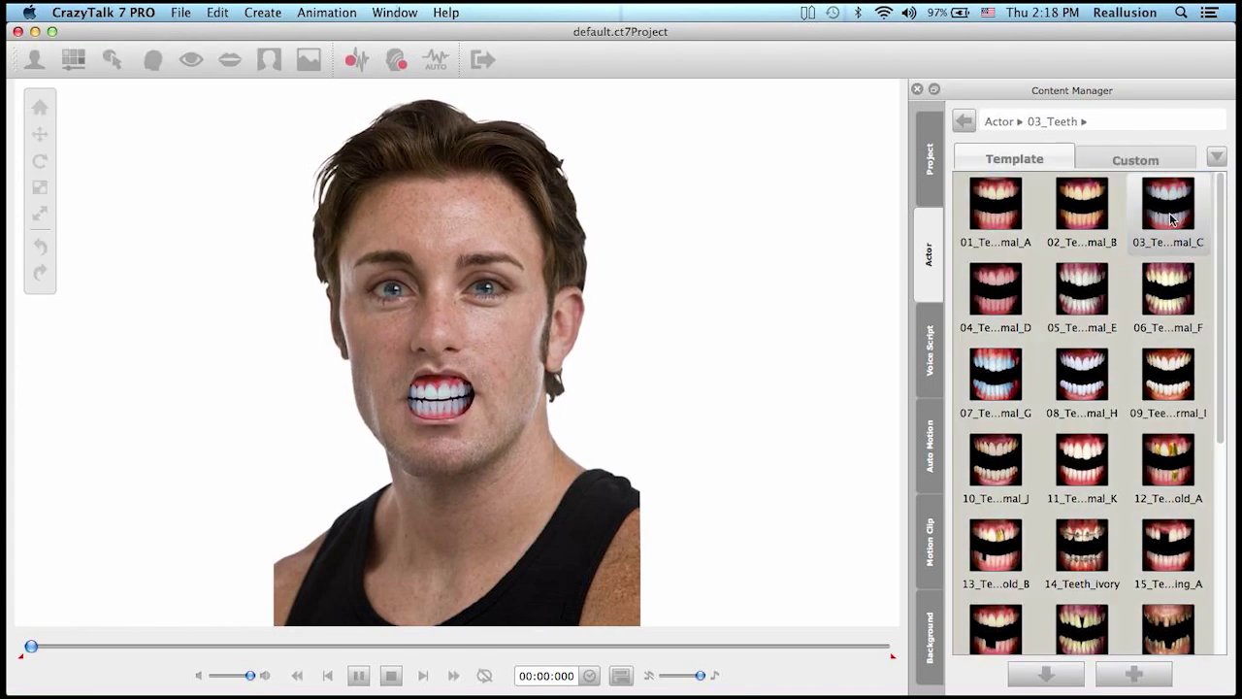
Apply the Custom teeth 01_Normal, then 03_White, then 07_Sharp to Jack
left_click(1127, 161)
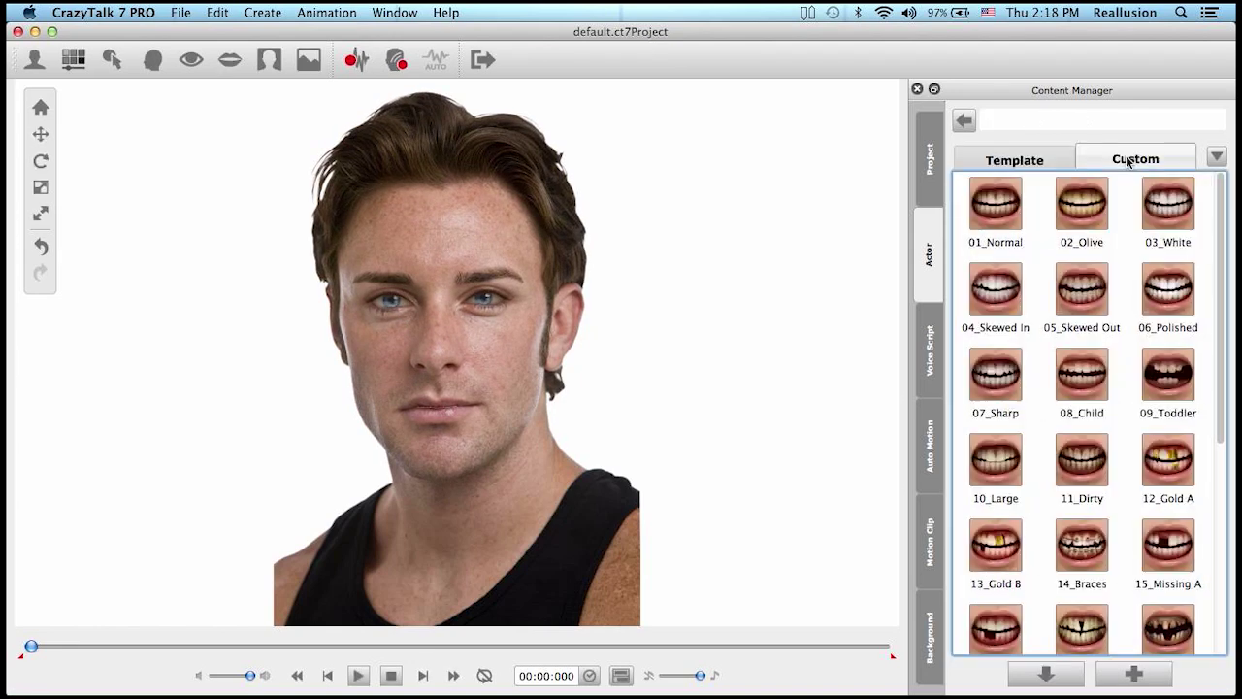
double_click(1010, 211)
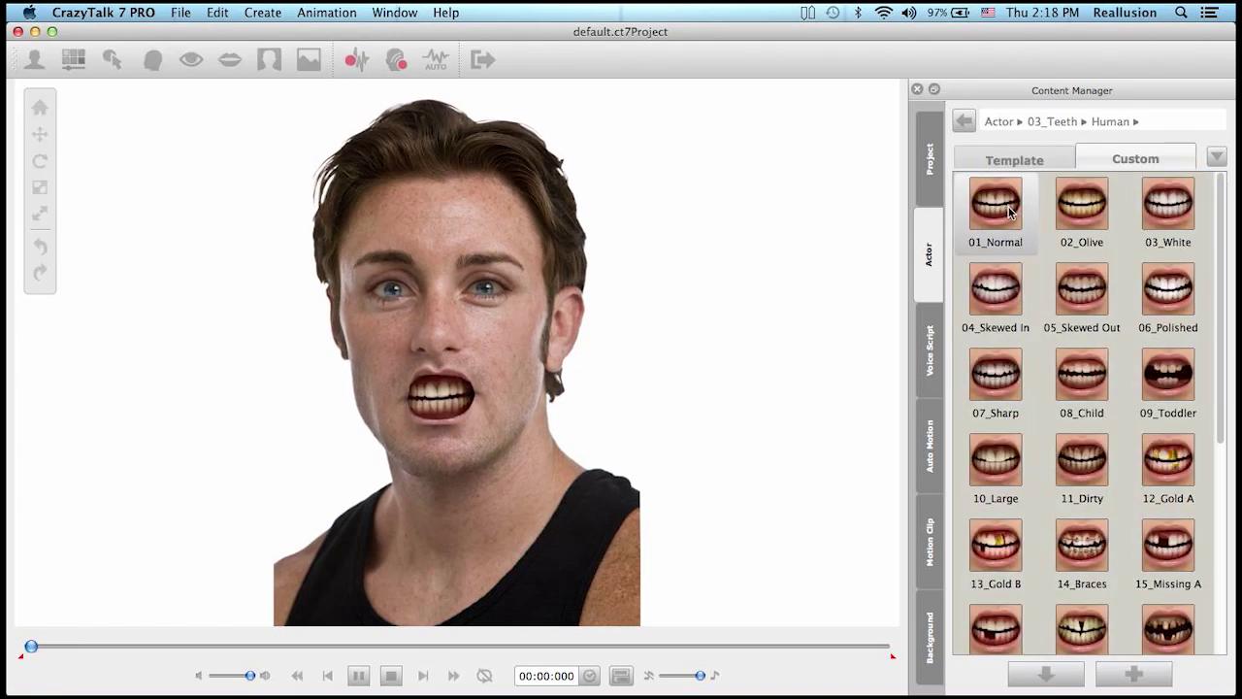
double_click(1169, 211)
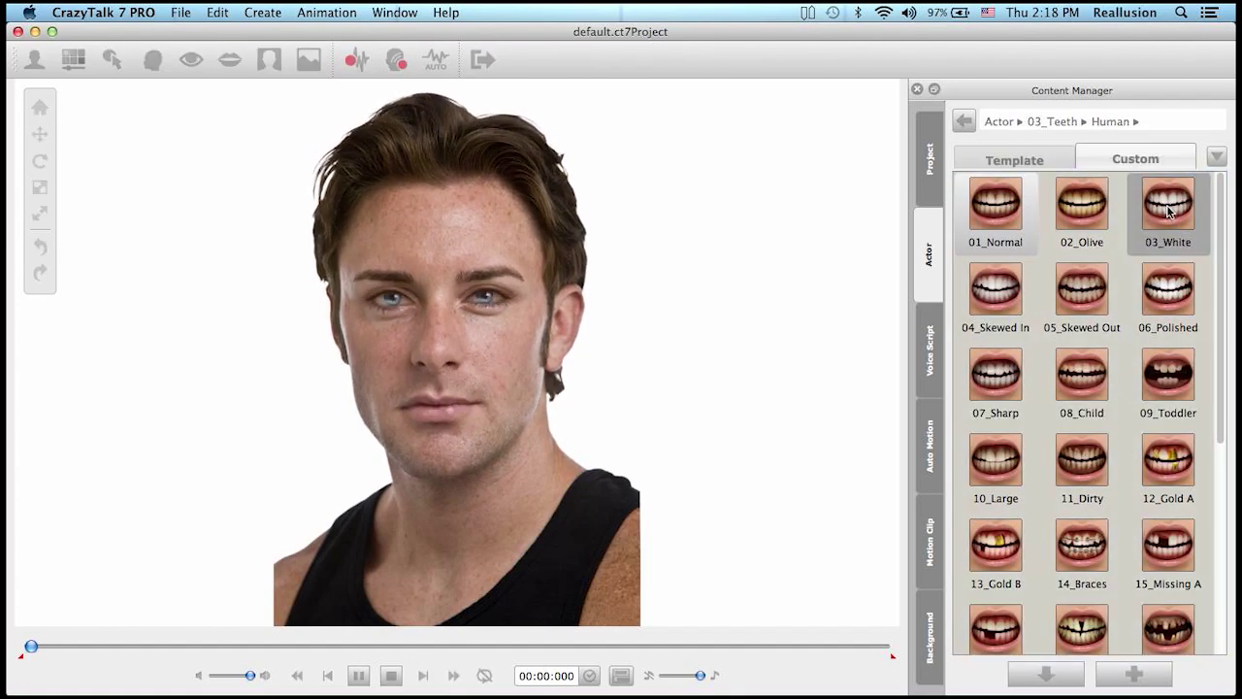
double_click(1004, 376)
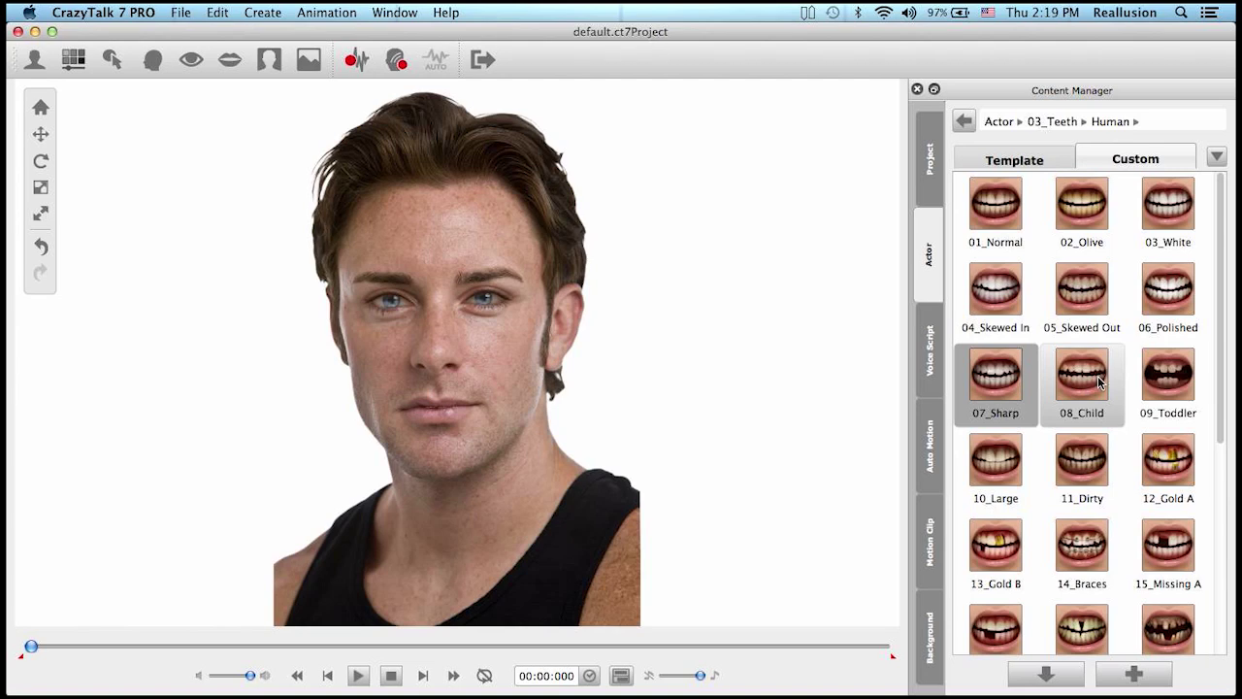
Try the 08_Child, 20_Vampire and 30_Comic F custom teeth on the actor
double_click(1094, 378)
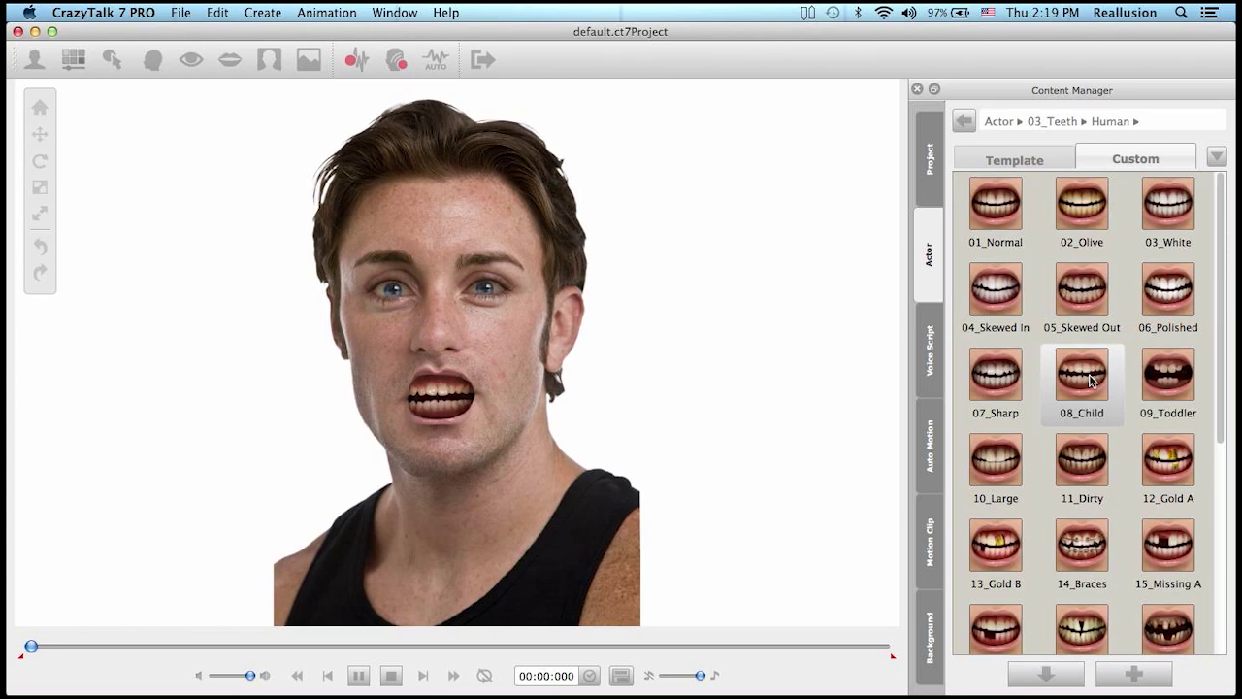
left_click(1182, 384)
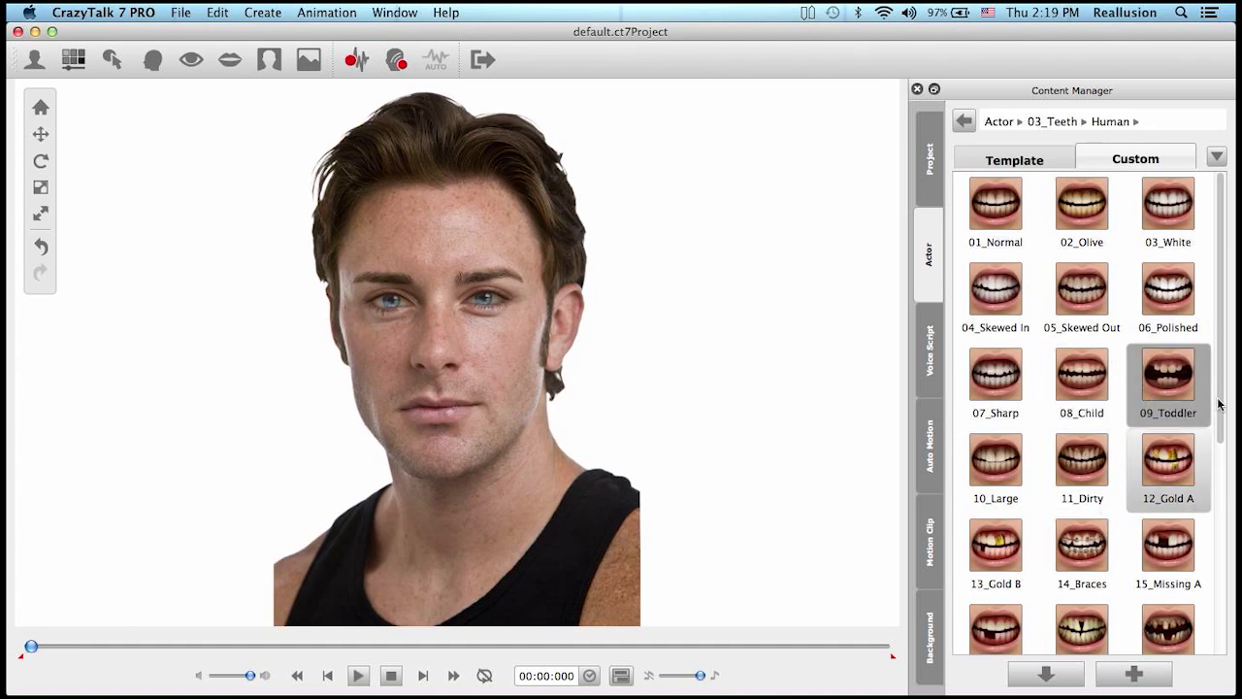
left_click_drag(1220, 399, 1213, 529)
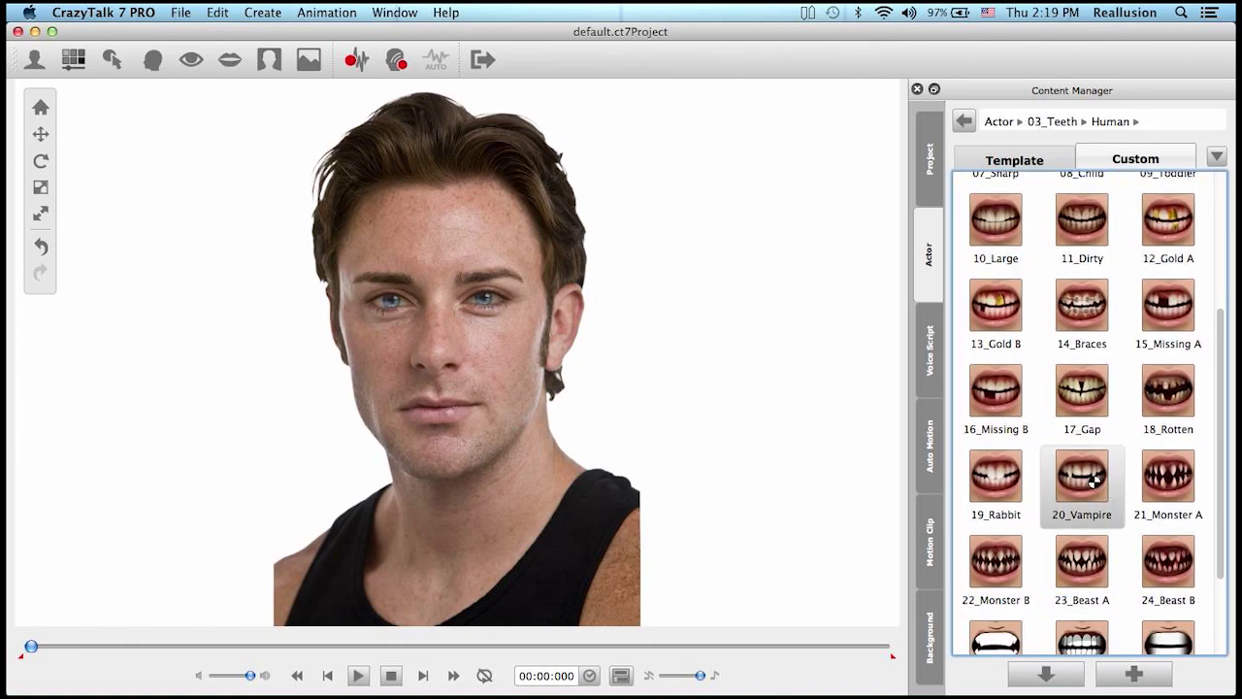
left_click(1089, 481)
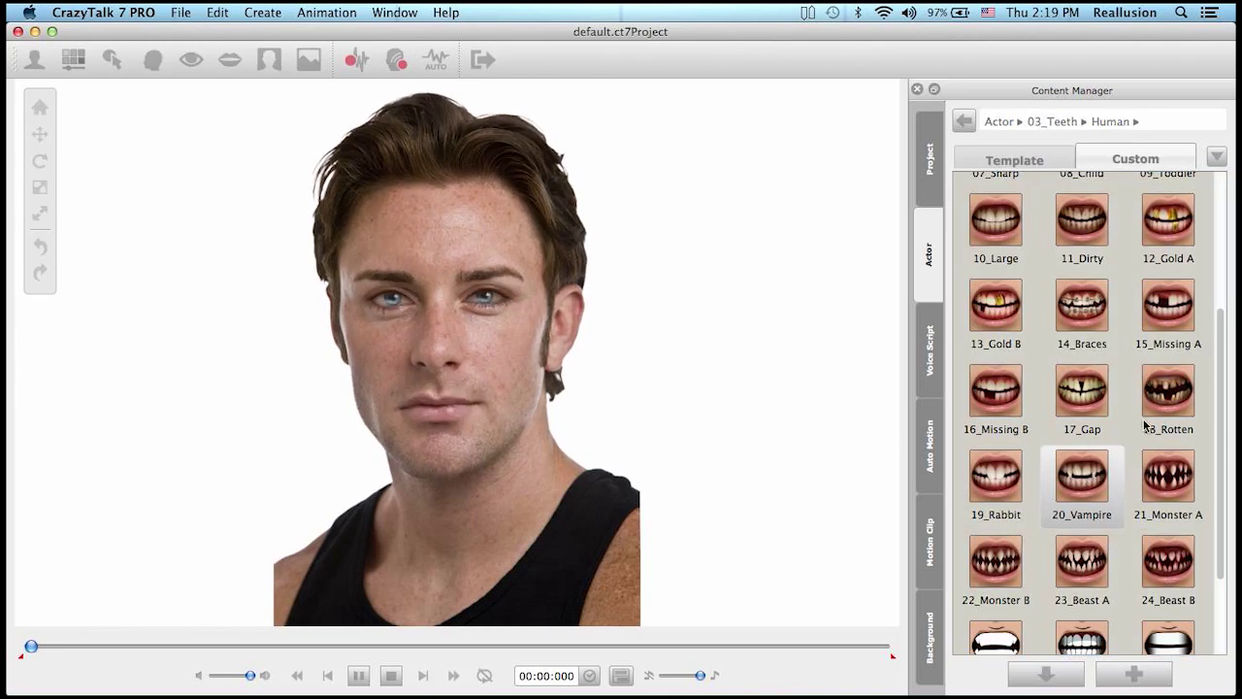
scroll(1218, 390, "down", 3)
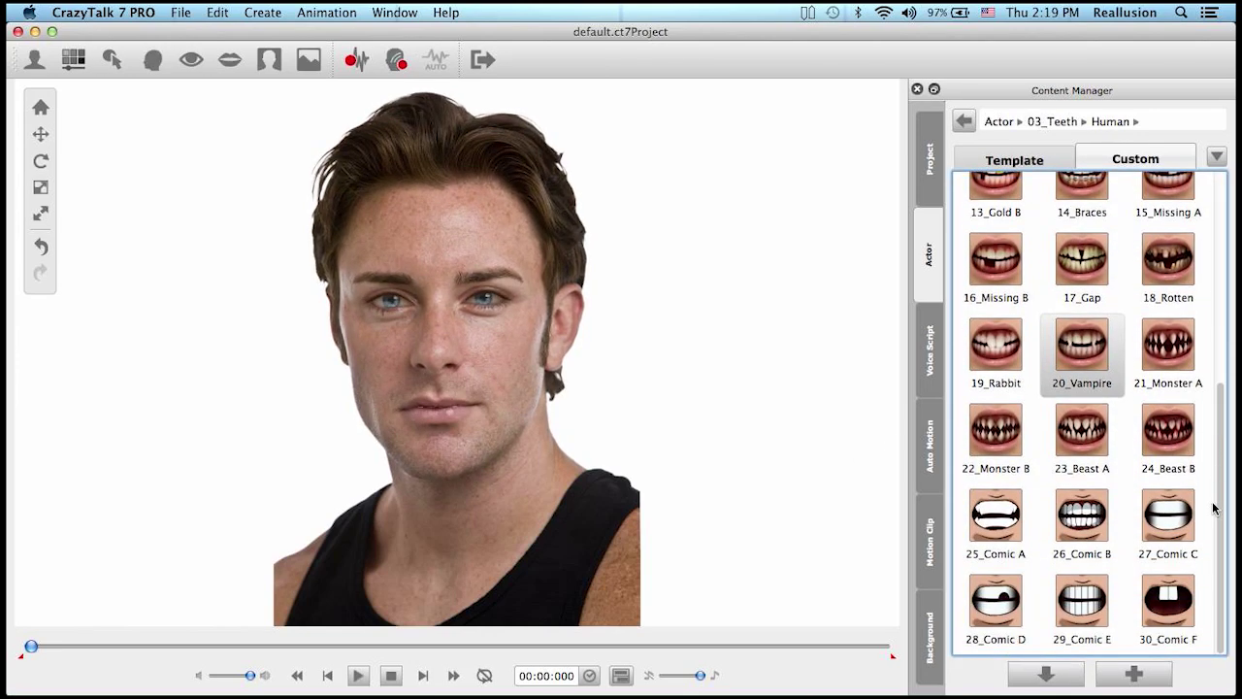
double_click(1173, 615)
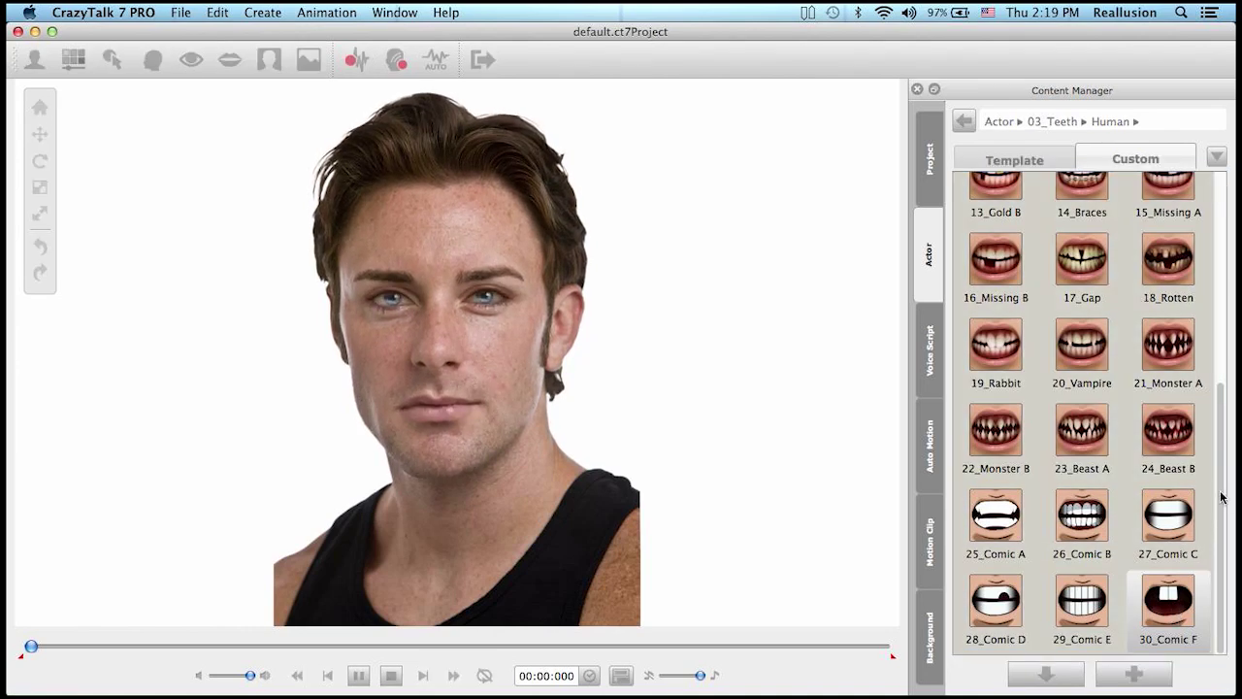
scroll(1220, 498, "up", 10)
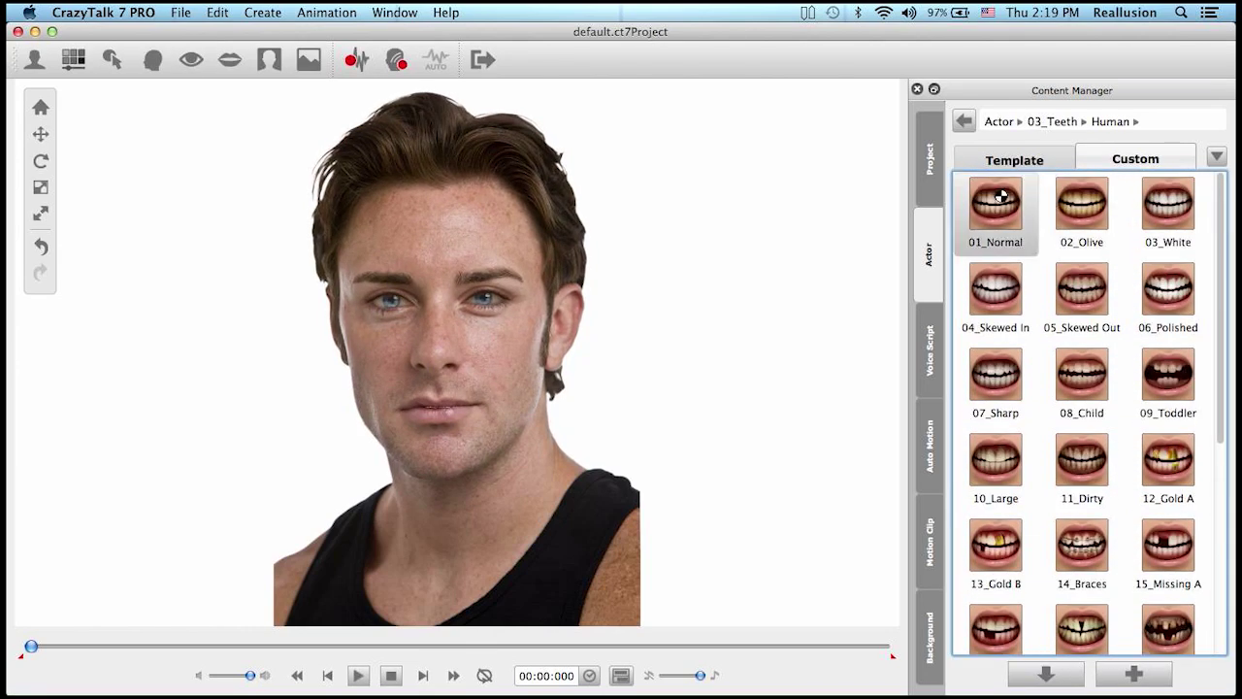
Reapply 01_Normal teeth and open the Custom 01_Model > Human folder
double_click(995, 194)
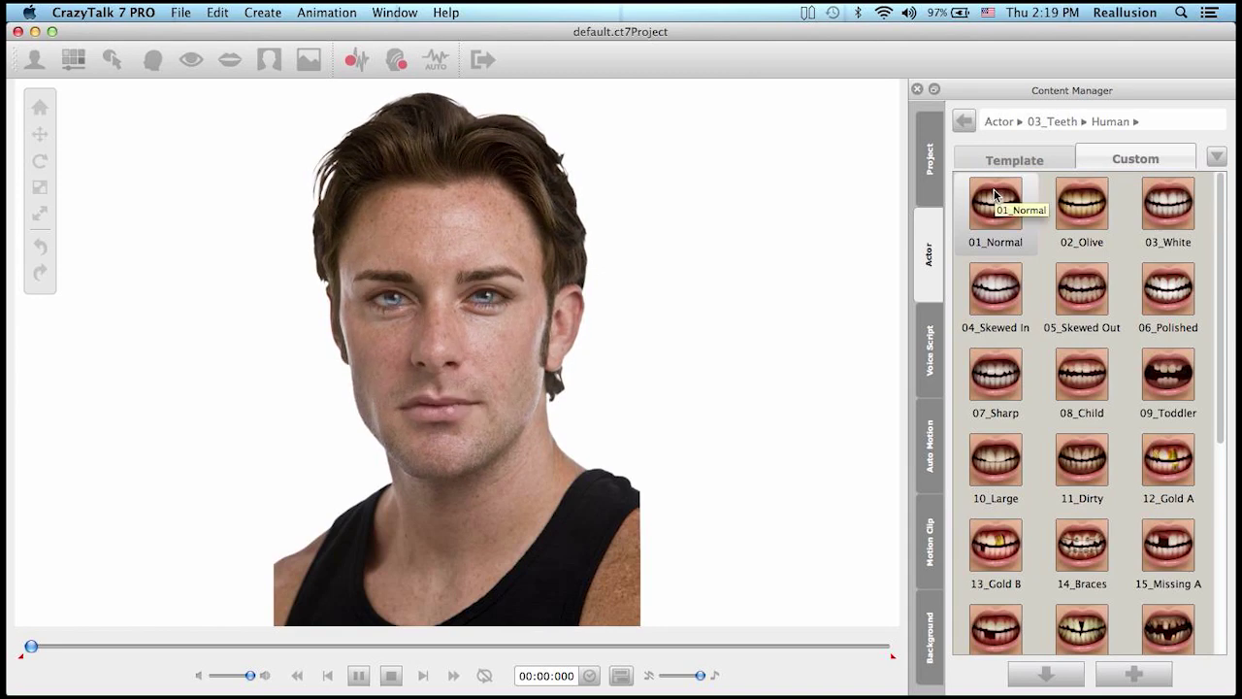
left_click(964, 122)
left_click(964, 121)
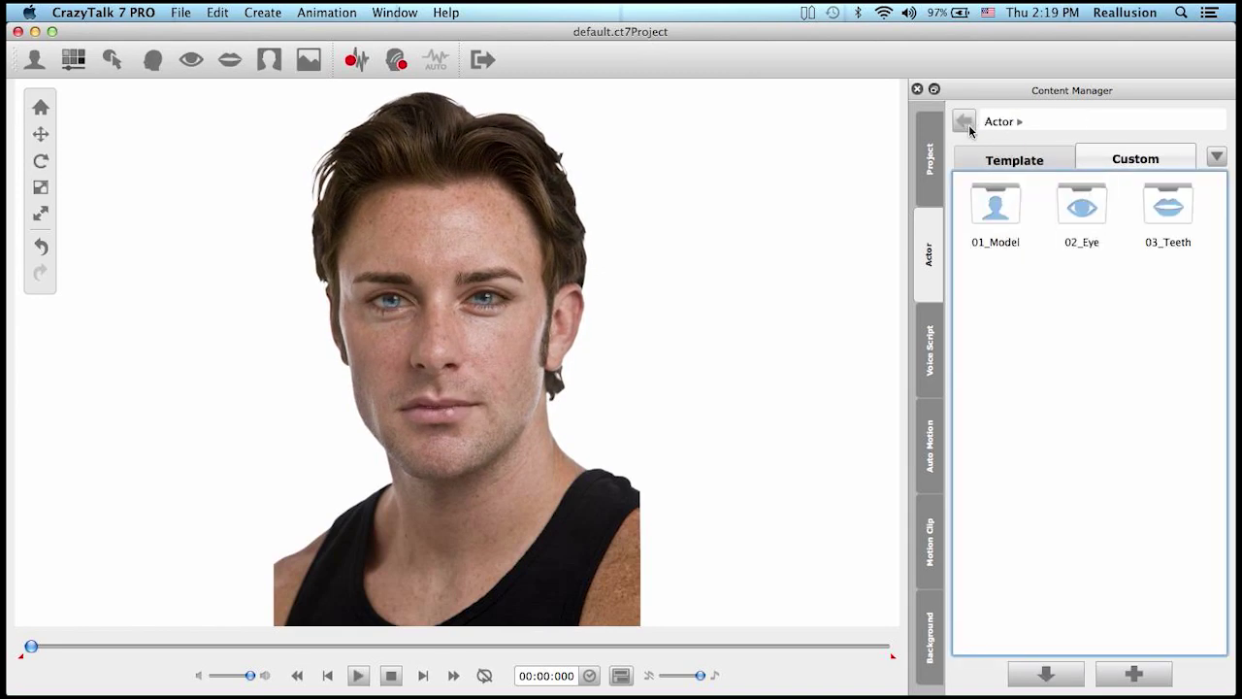
double_click(996, 205)
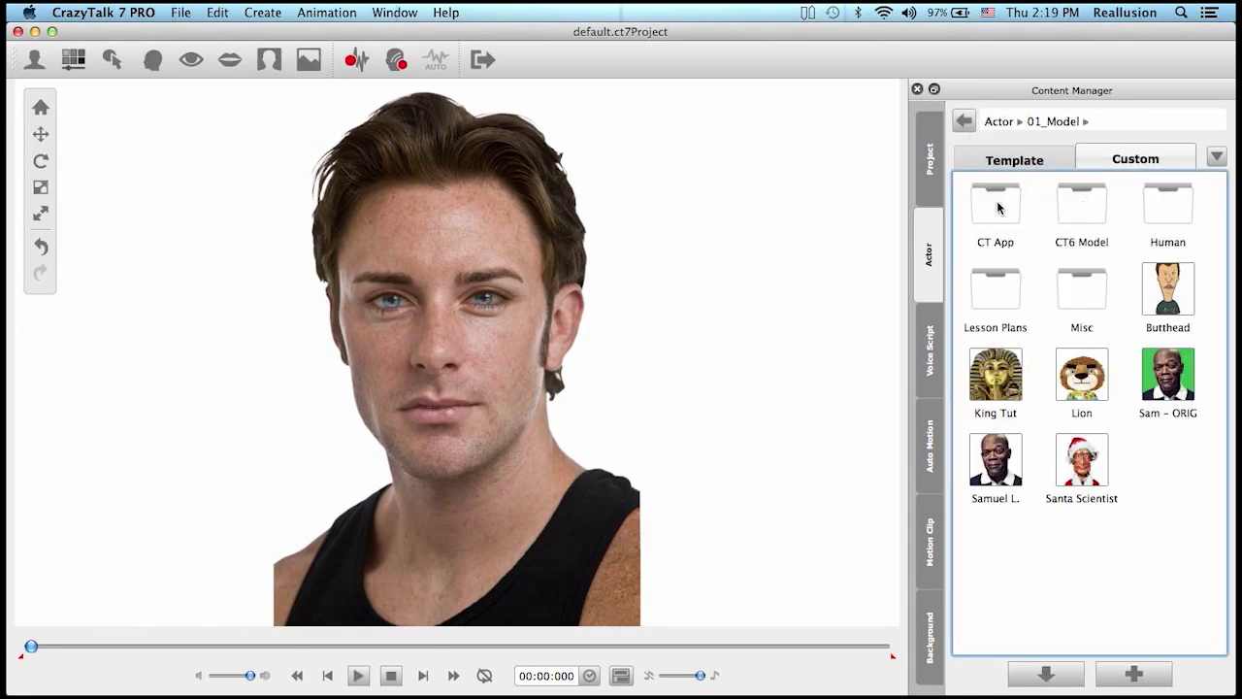
double_click(1167, 204)
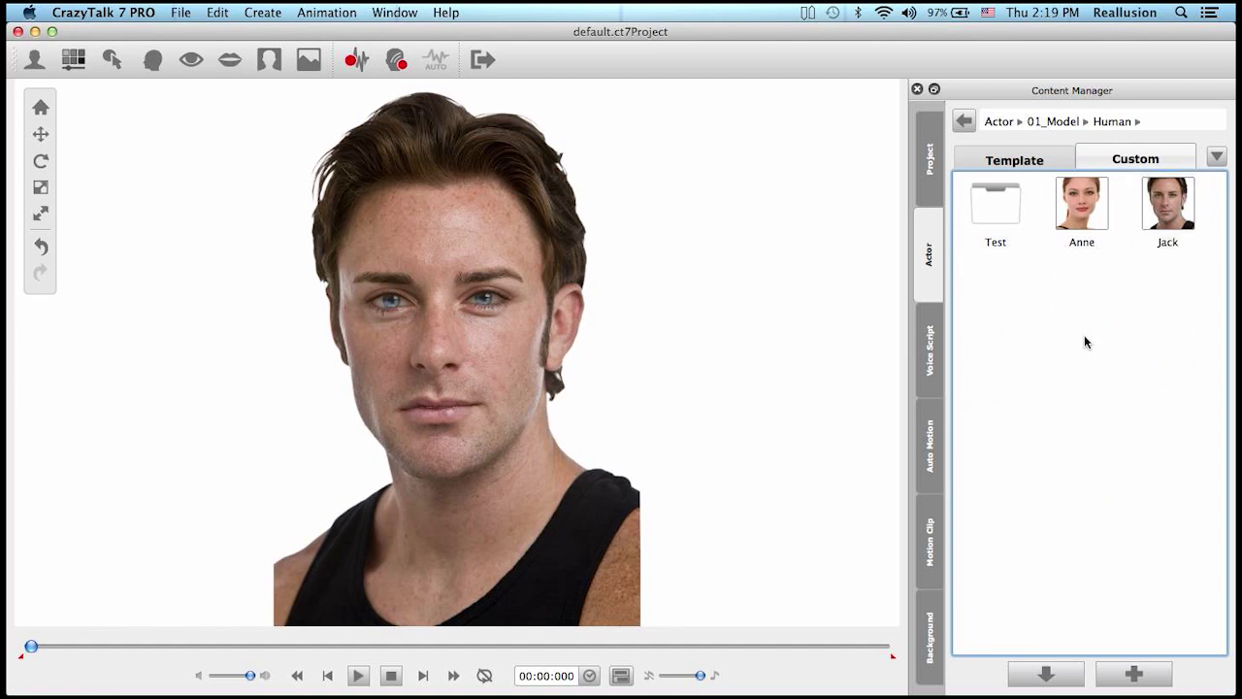
Browse the Custom 02_Eye > Human eye styles
left_click(964, 121)
left_click(965, 122)
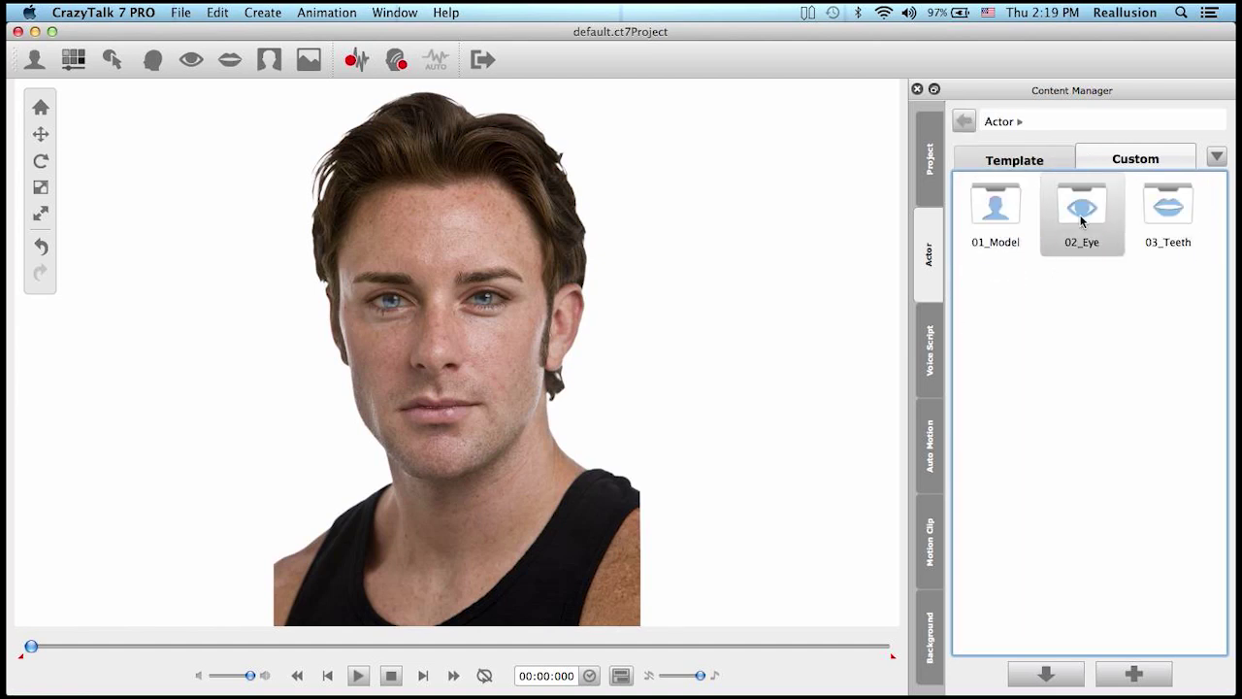
double_click(1081, 204)
double_click(973, 201)
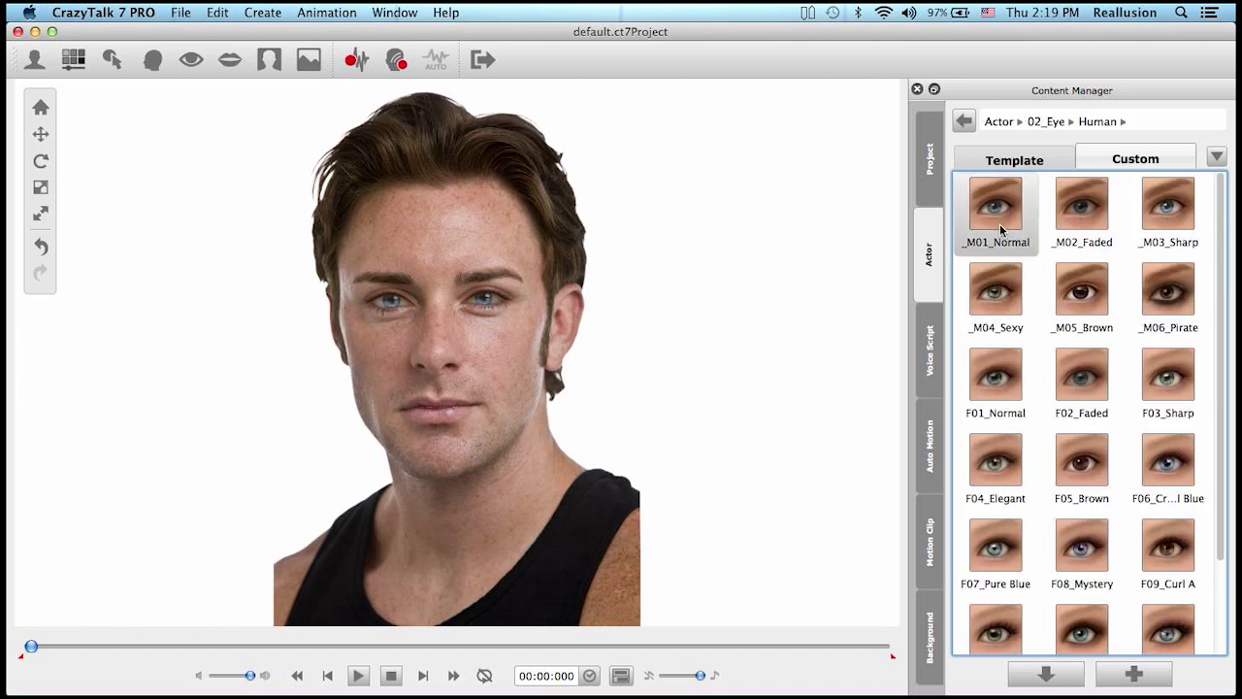
mouse_move(1225, 382)
left_mouse_down()
mouse_move(1223, 521)
mouse_move(1222, 380)
left_mouse_up()
Open the Custom 03_Teeth > Human teeth styles
left_click(964, 121)
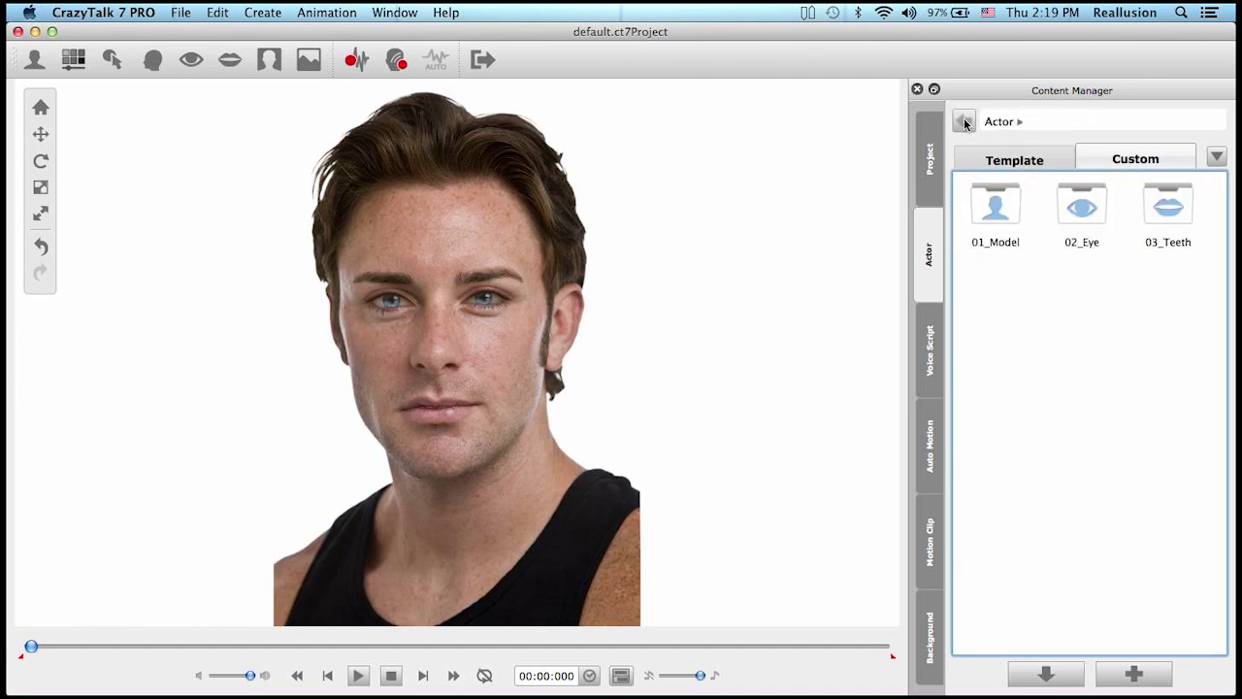
left_click(1192, 208)
double_click(1190, 211)
left_click(1067, 221)
double_click(999, 206)
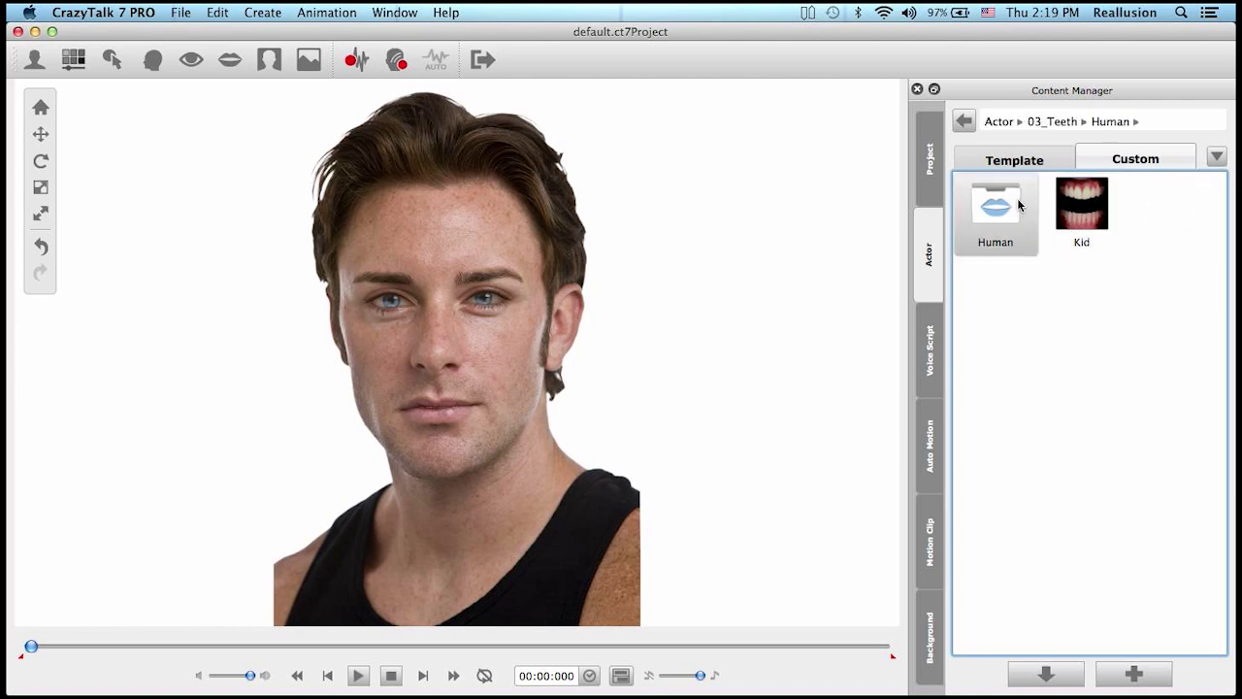